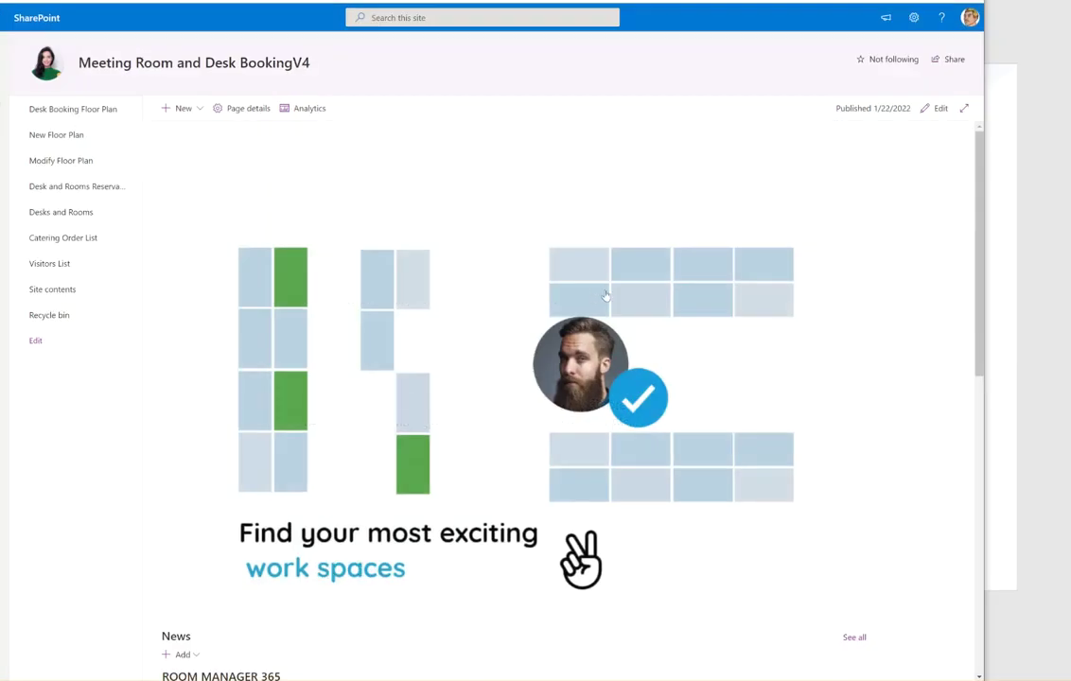
- Browse the Desks and Rooms list and preview its new-item form, cancelling without saving
left_click(75, 223)
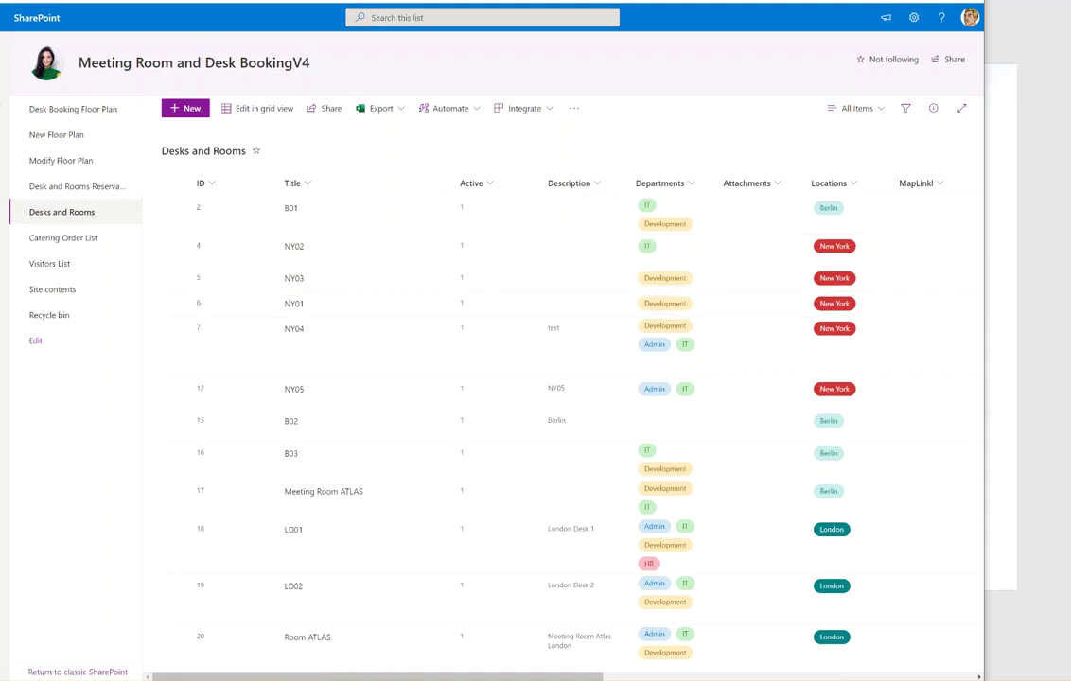
scroll(741, 678, "right", 5)
scroll(741, 677, "left", 5)
left_click(180, 110)
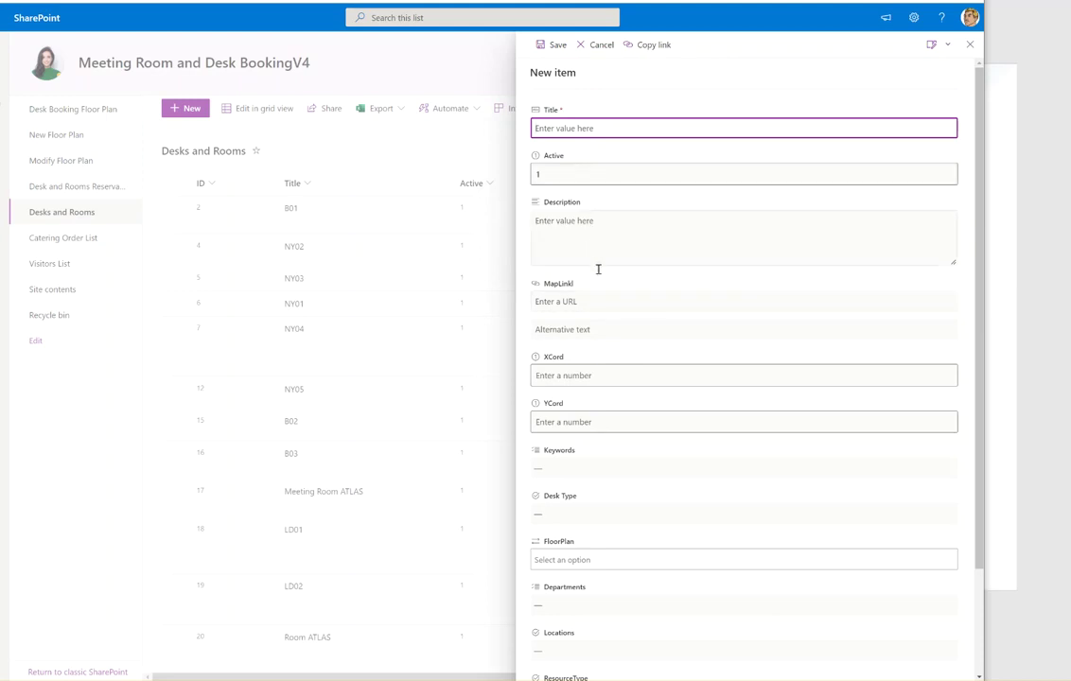
scroll(640, 305, "down", 3)
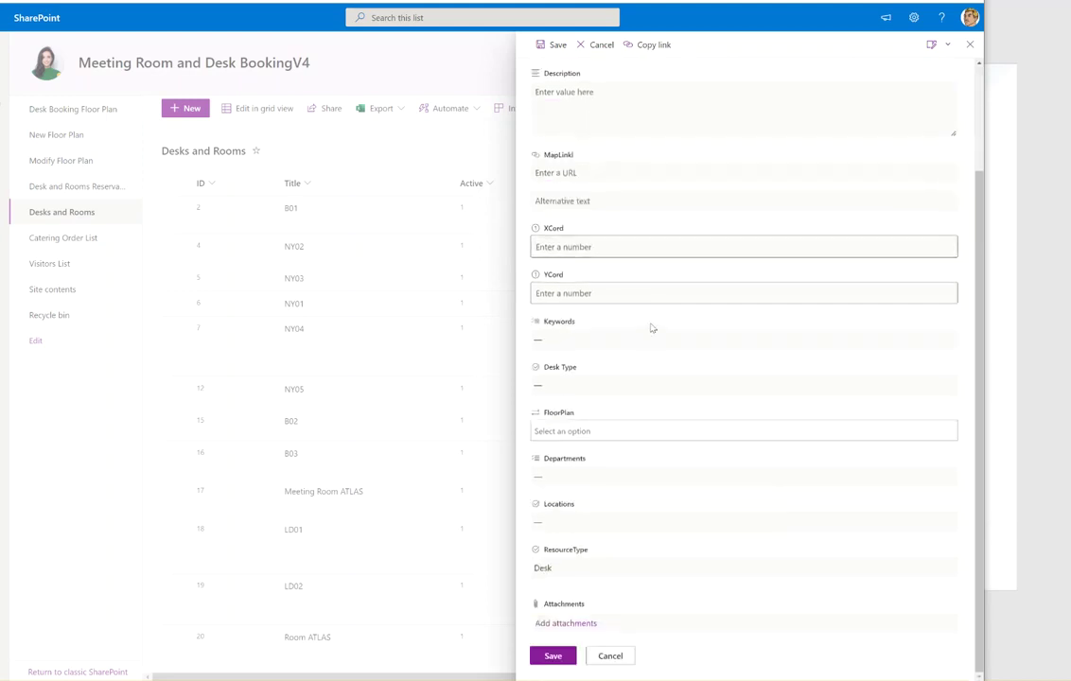
left_click(611, 655)
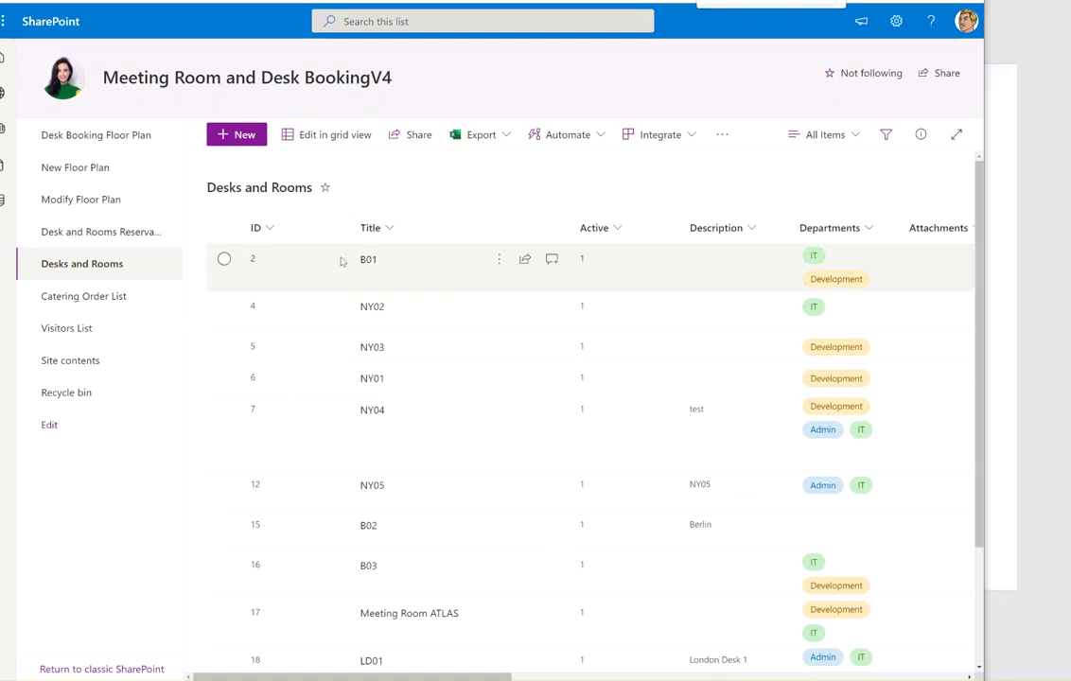
- Select the B01 row and scroll right through the XCord, YCord, Keywords, Desk Type, FloorPlan and ResourceType columns
left_click(331, 274)
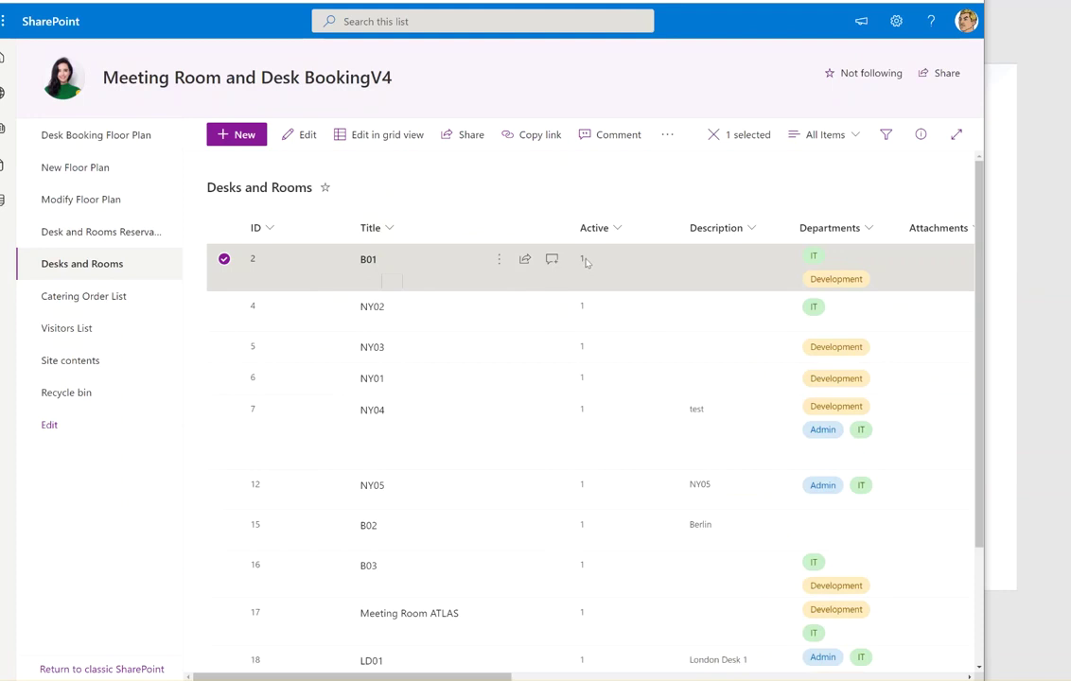
left_click_drag(505, 678, 668, 679)
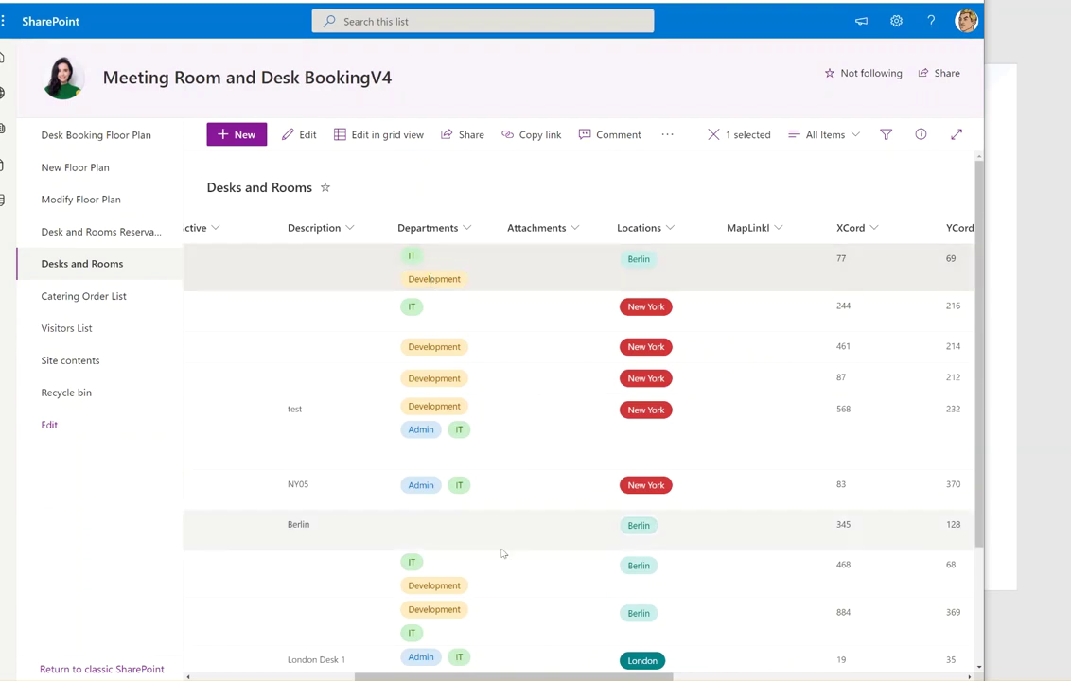
left_click_drag(524, 677, 613, 678)
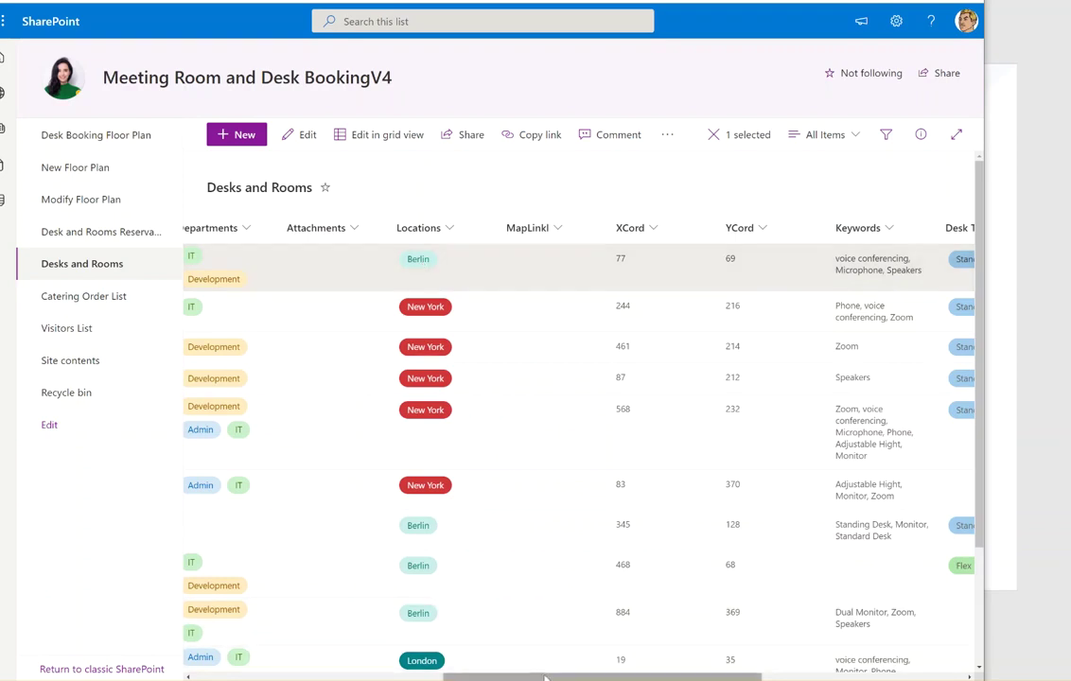
left_click_drag(545, 677, 728, 679)
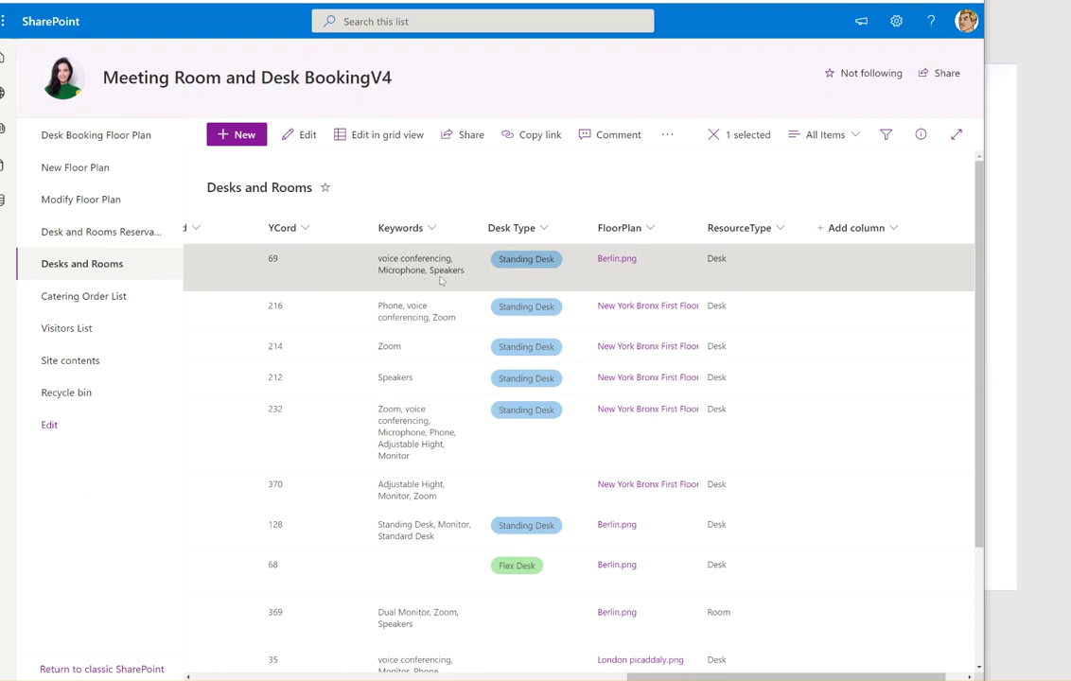
left_click(430, 230)
mouse_move(445, 282)
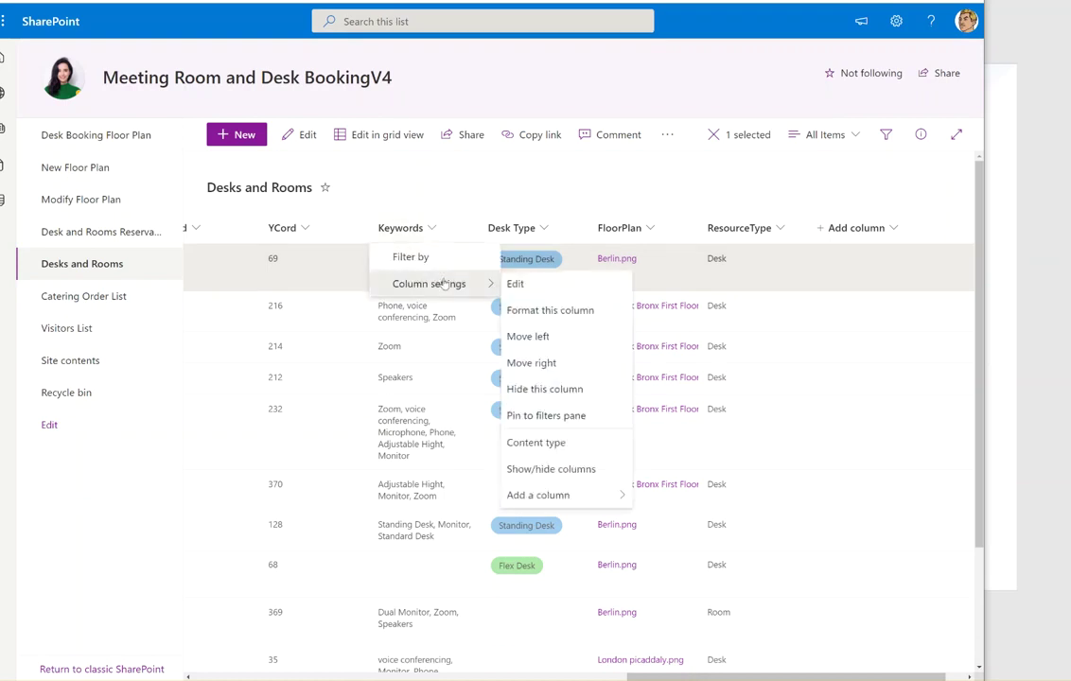
left_click(515, 283)
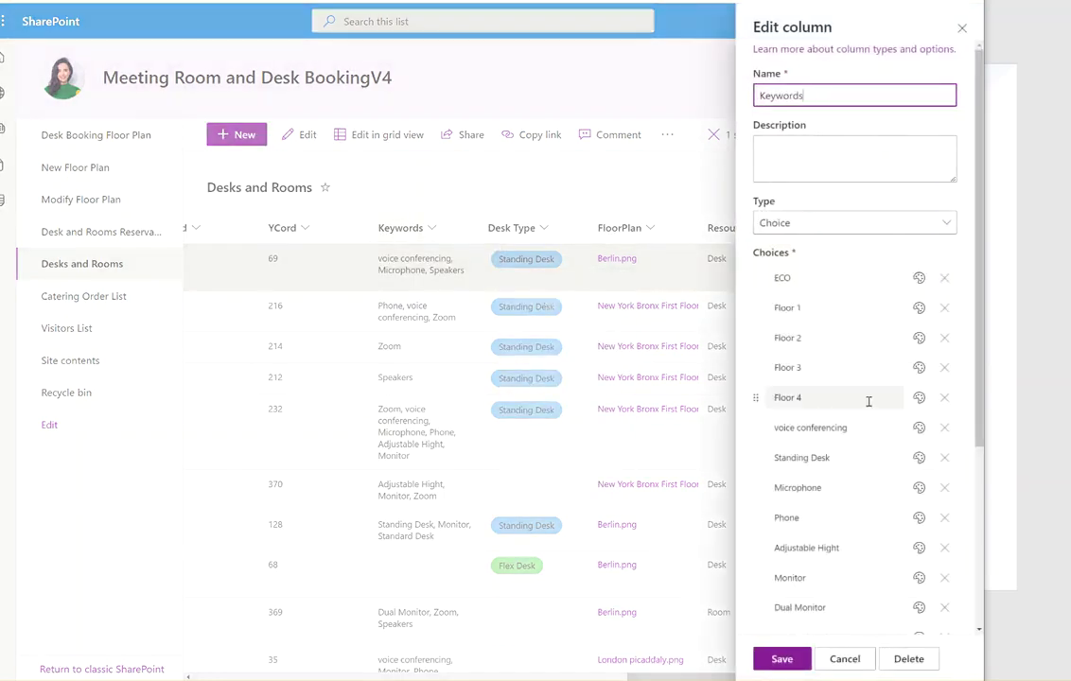
scroll(869, 401, "down", 5)
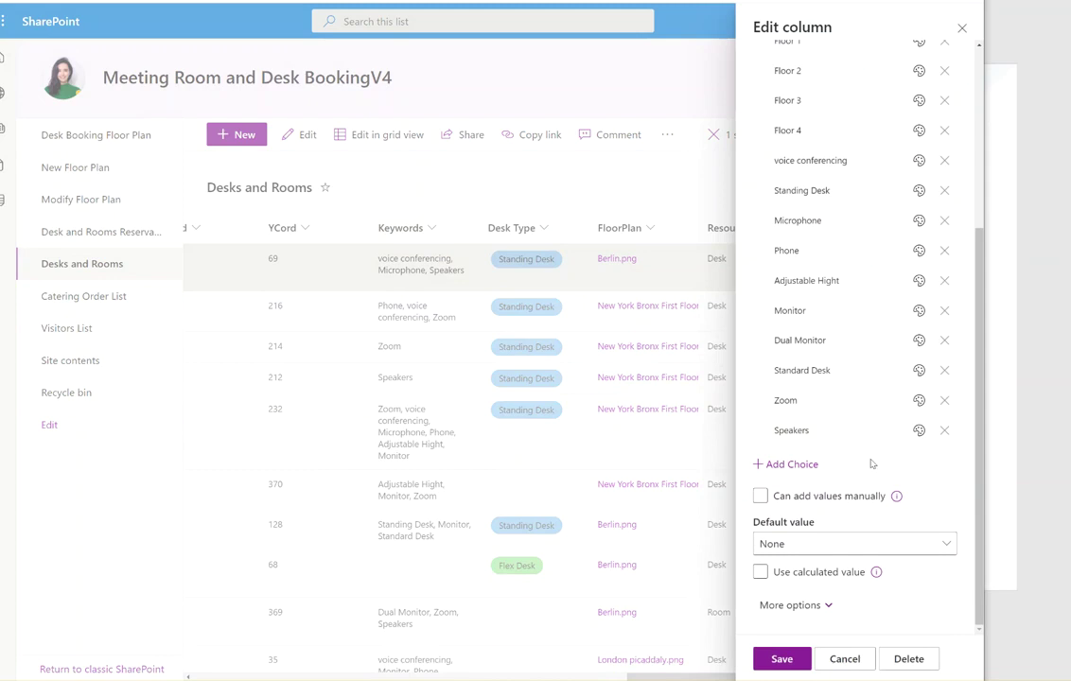
scroll(890, 458, "up", 1)
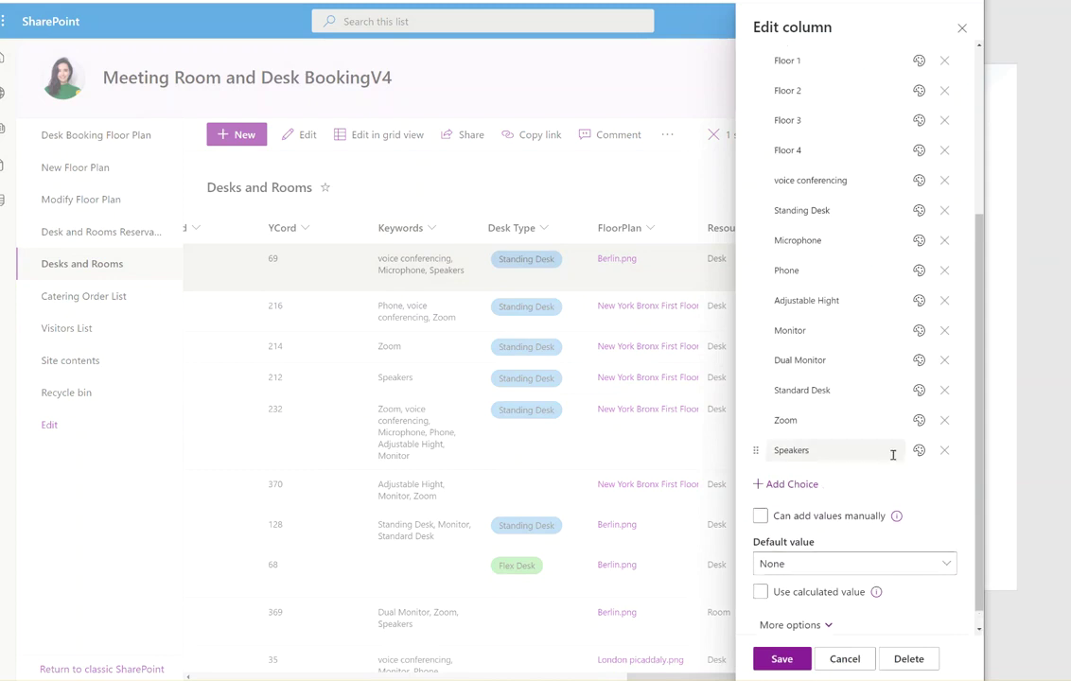
scroll(892, 454, "up", 3)
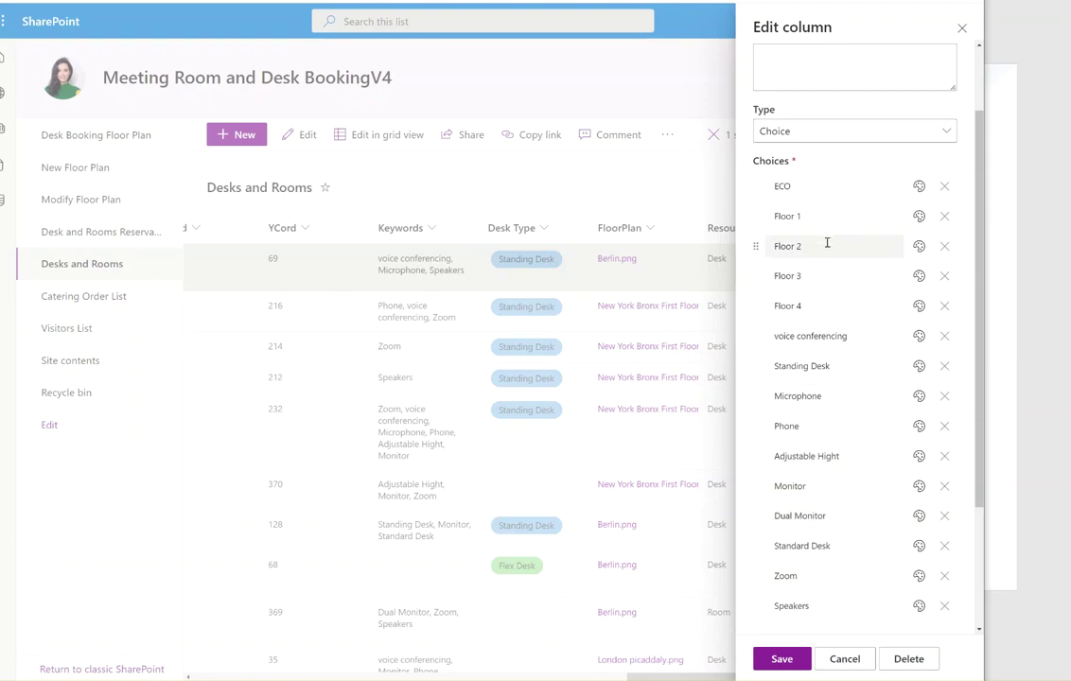
left_click(845, 659)
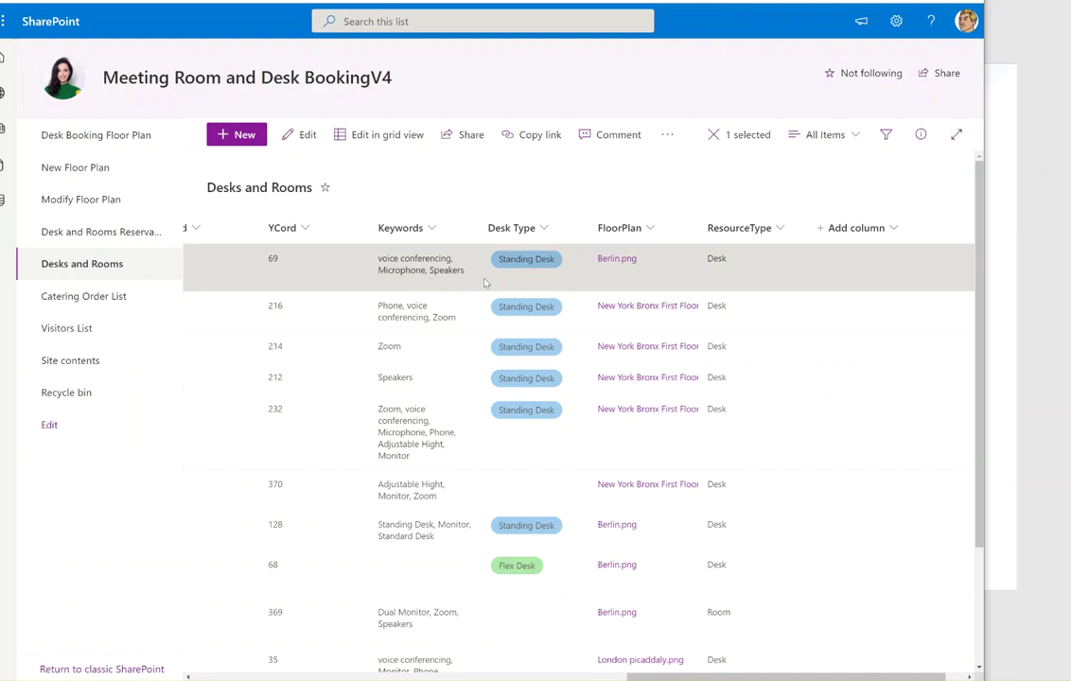
left_click(511, 228)
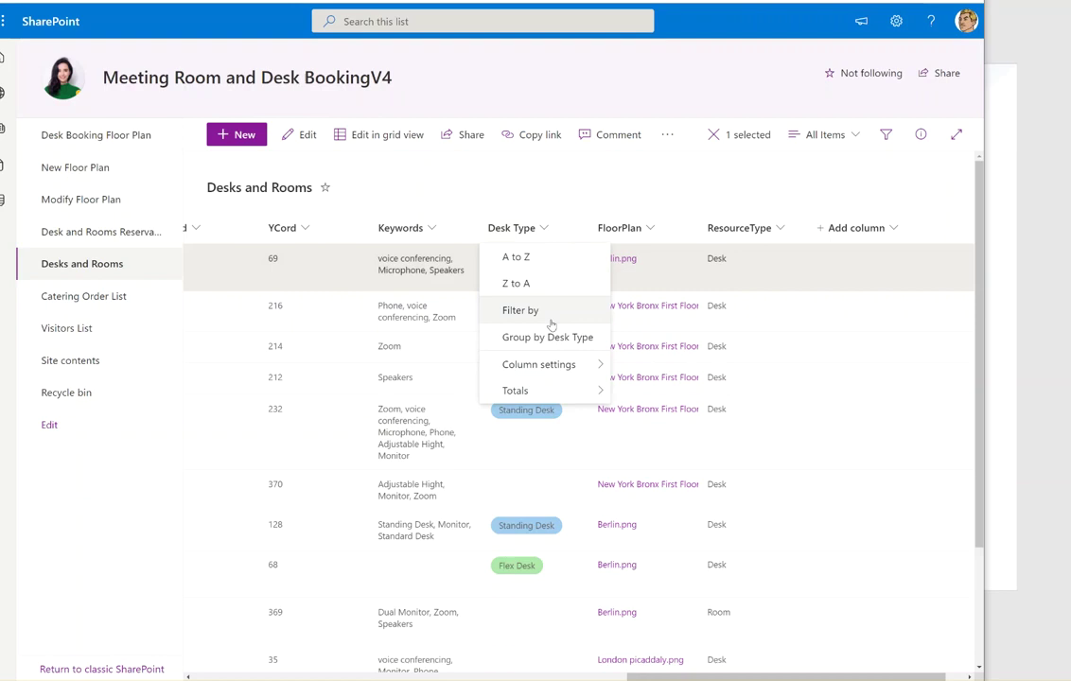
mouse_move(557, 368)
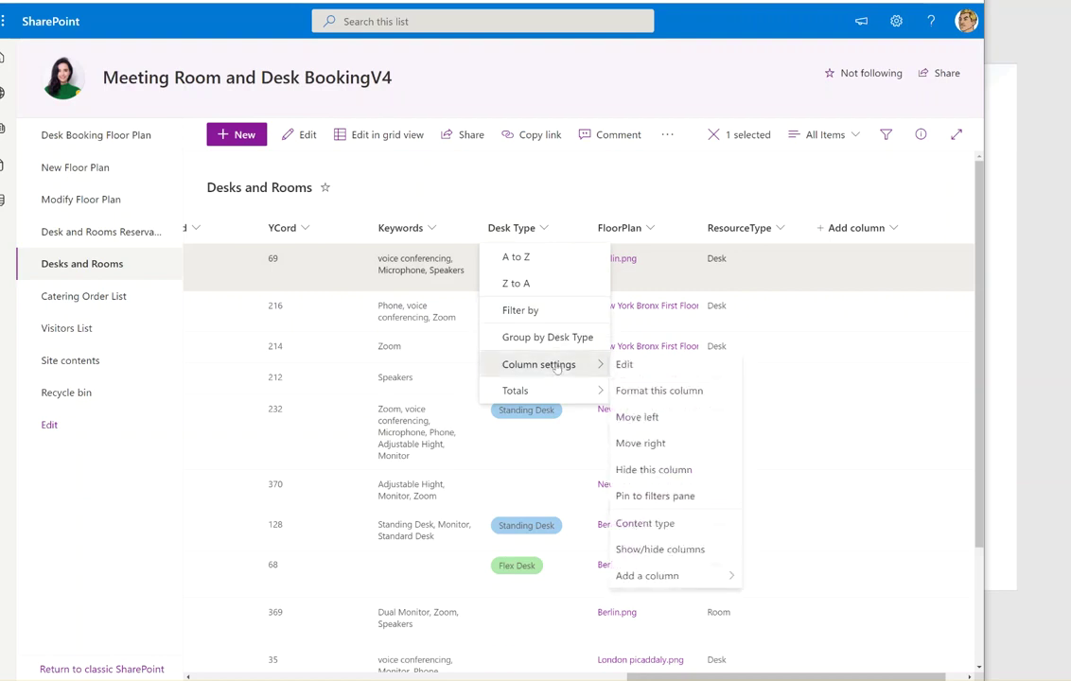
left_click(626, 365)
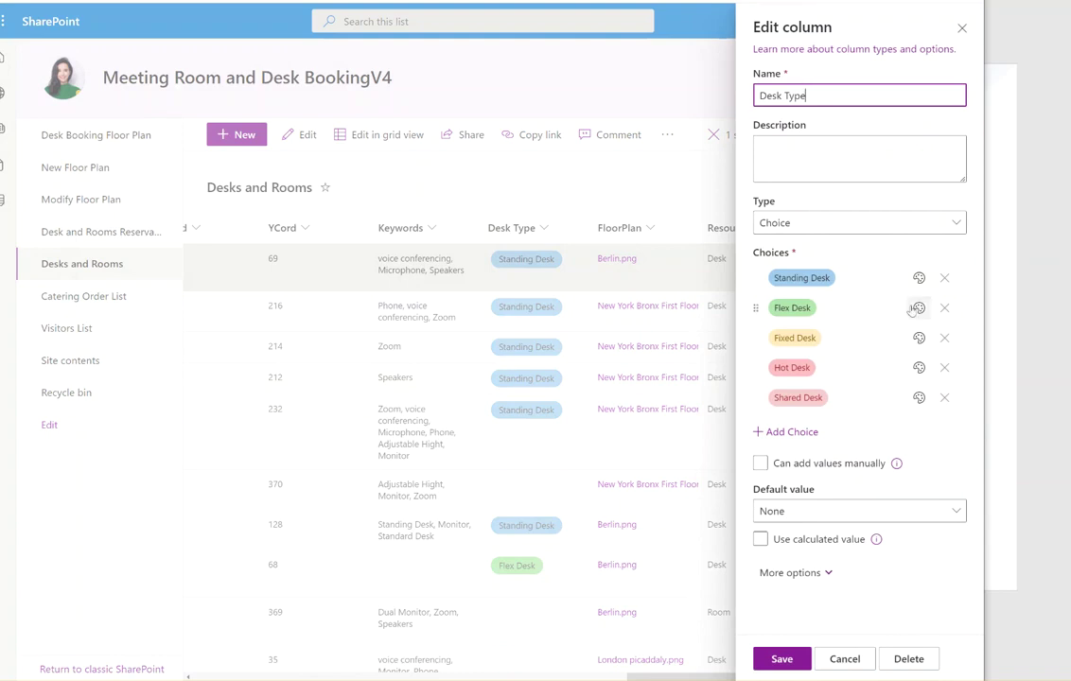
key("Escape")
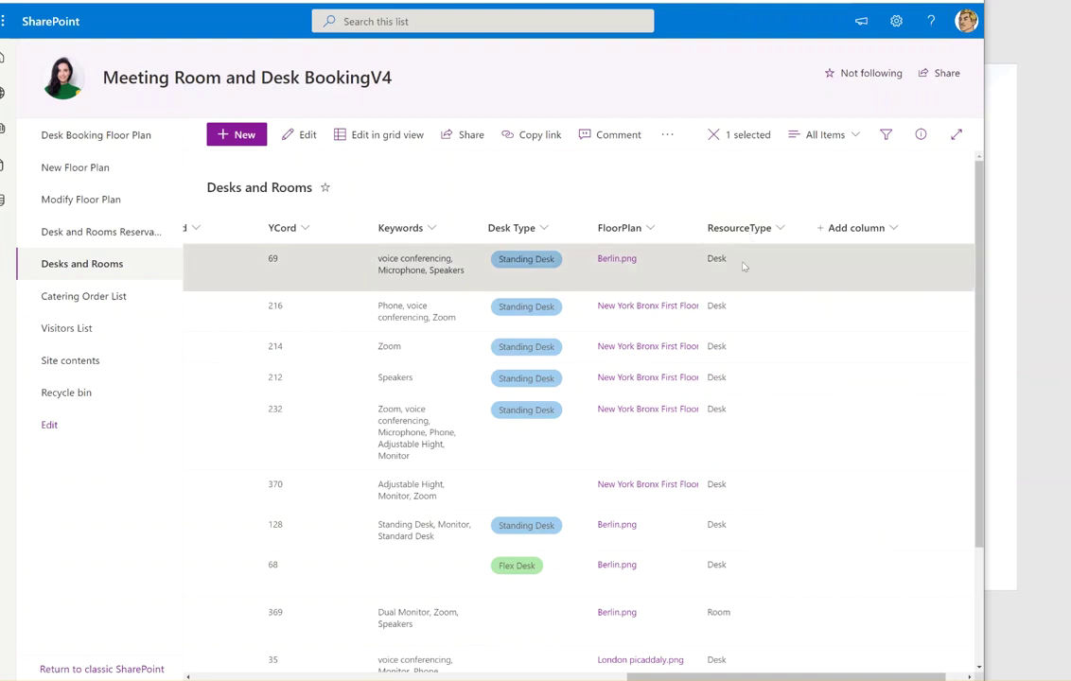
scroll(785, 355, "down", 2)
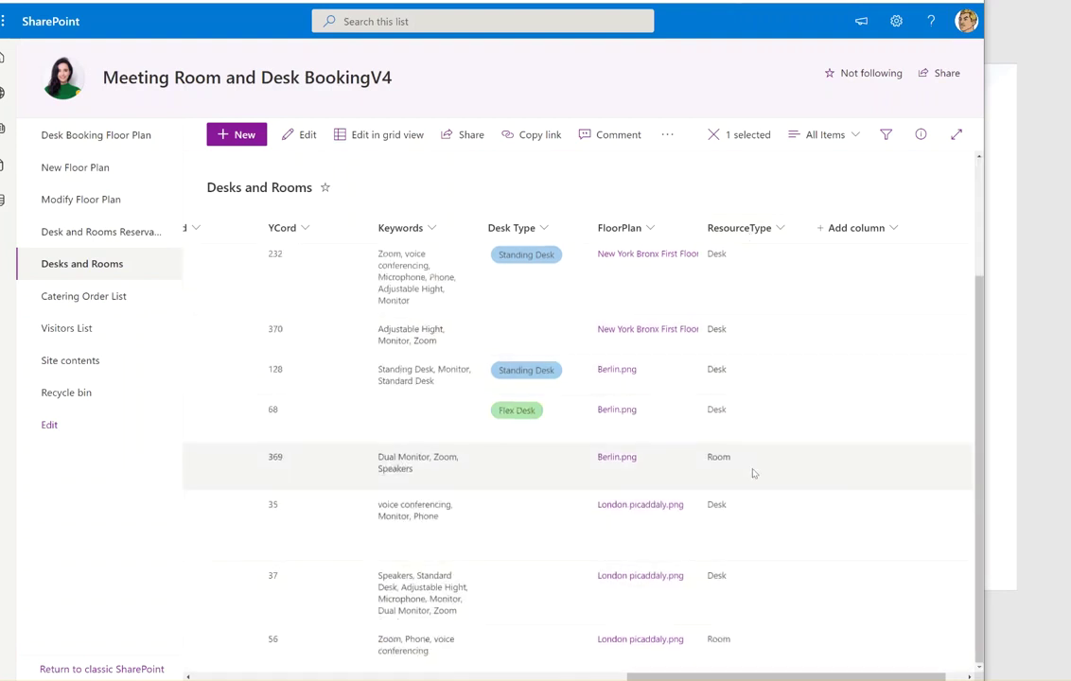
scroll(753, 473, "up", 3)
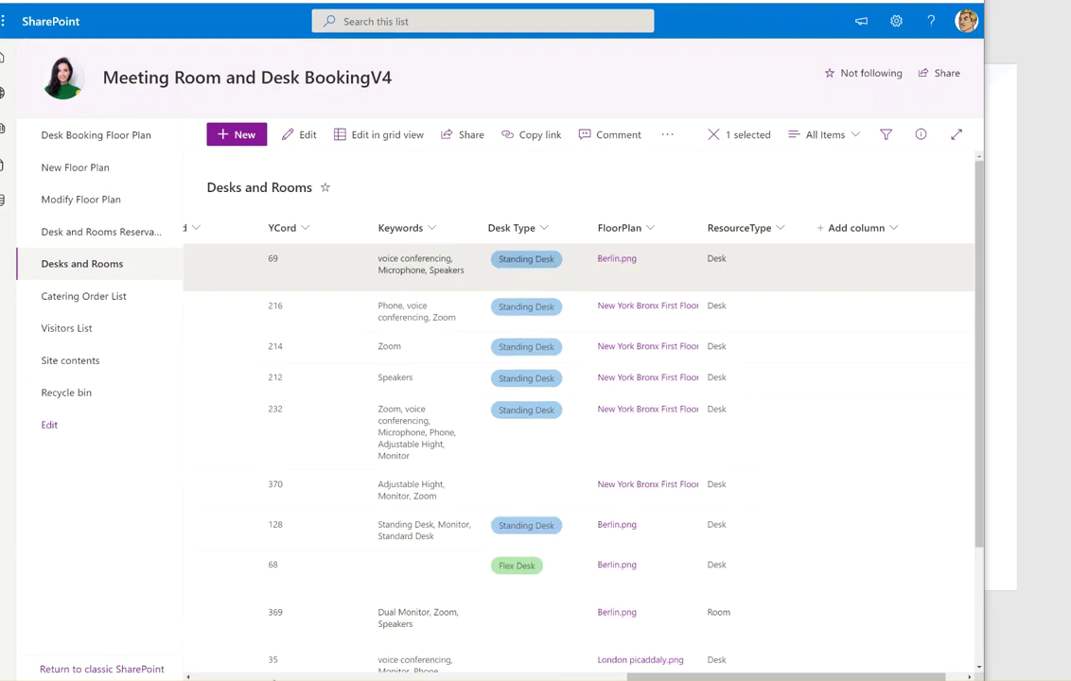
scroll(201, 600, "left", 5)
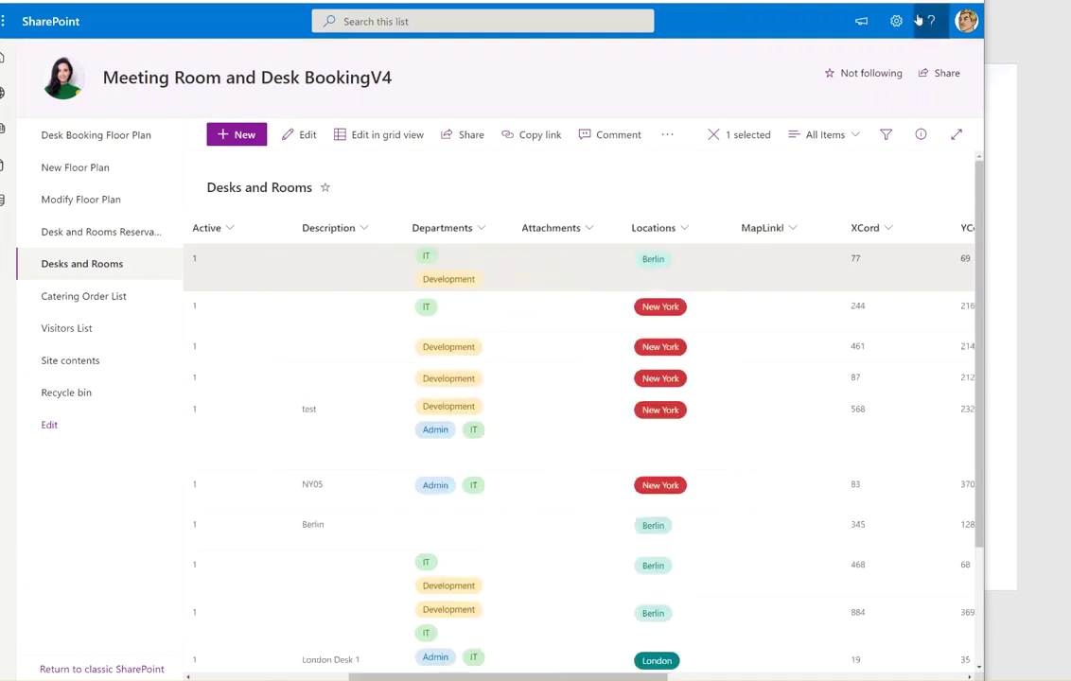
- Nudge the lower-left desk group down, and shift the floor plan and right-hand desk panel slightly
scroll(573, 357, "down", 3)
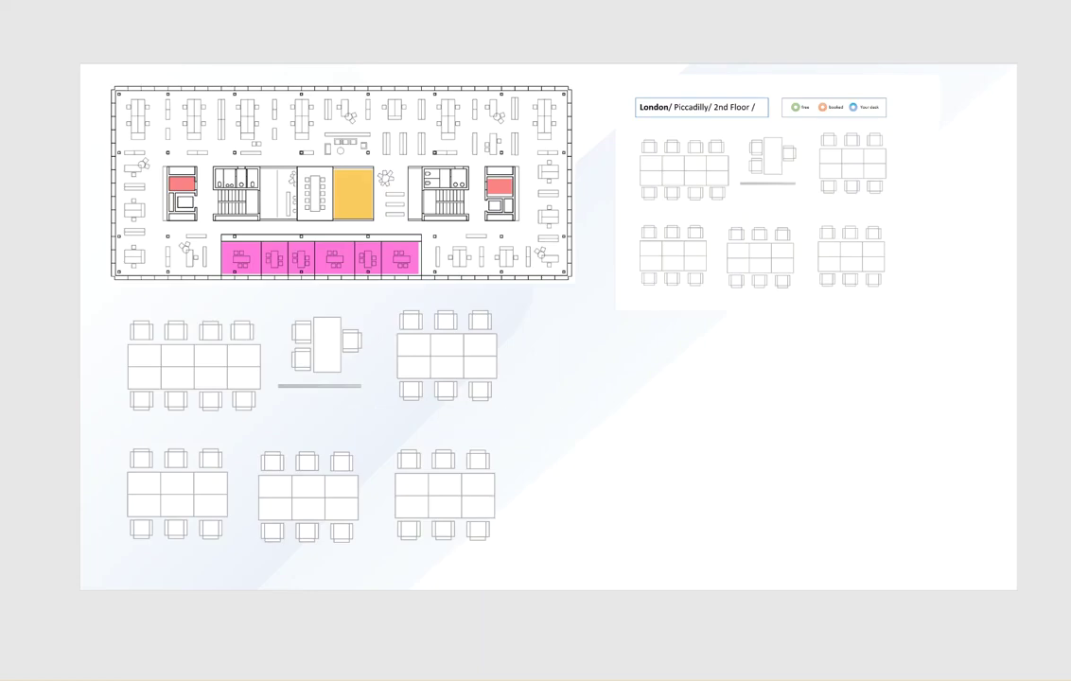
left_click(322, 350)
left_click_drag(315, 348, 315, 376)
left_click(676, 301)
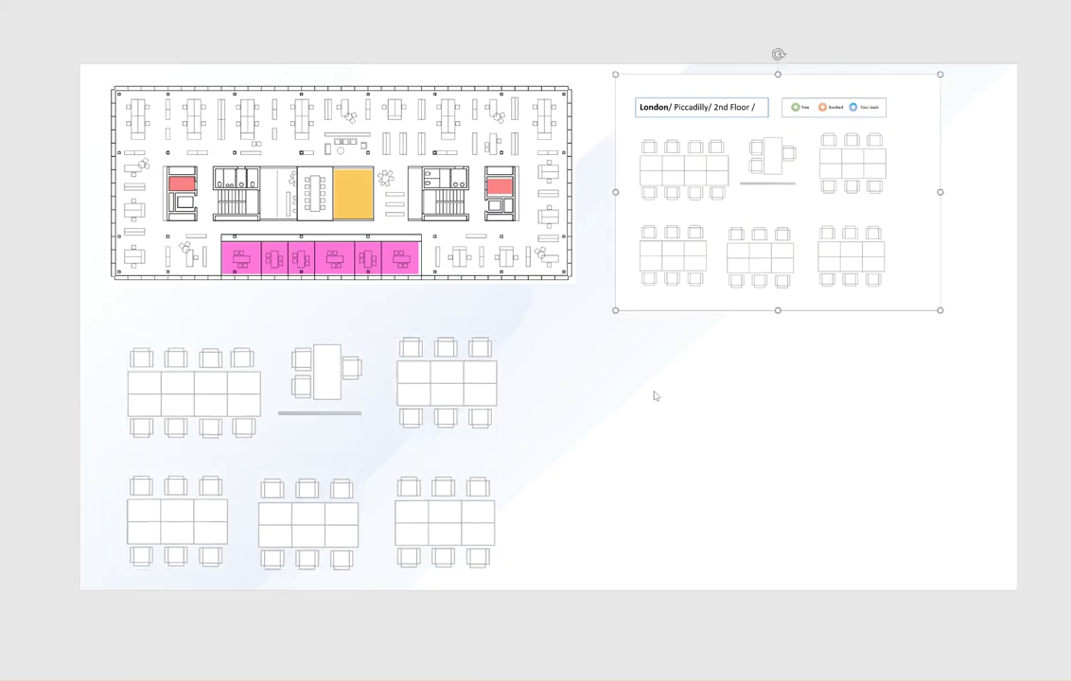
mouse_move(411, 206)
left_mouse_down()
mouse_move(406, 220)
mouse_move(418, 212)
left_mouse_up()
mouse_move(779, 240)
left_mouse_down()
mouse_move(793, 232)
mouse_move(777, 242)
left_mouse_up()
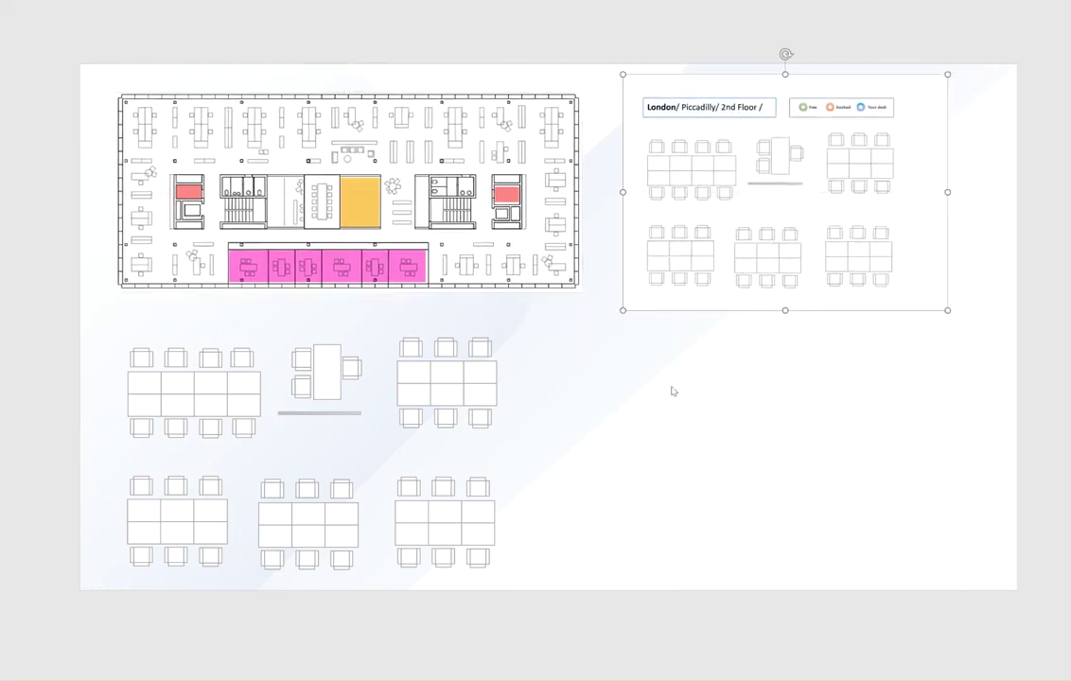
left_click(348, 201)
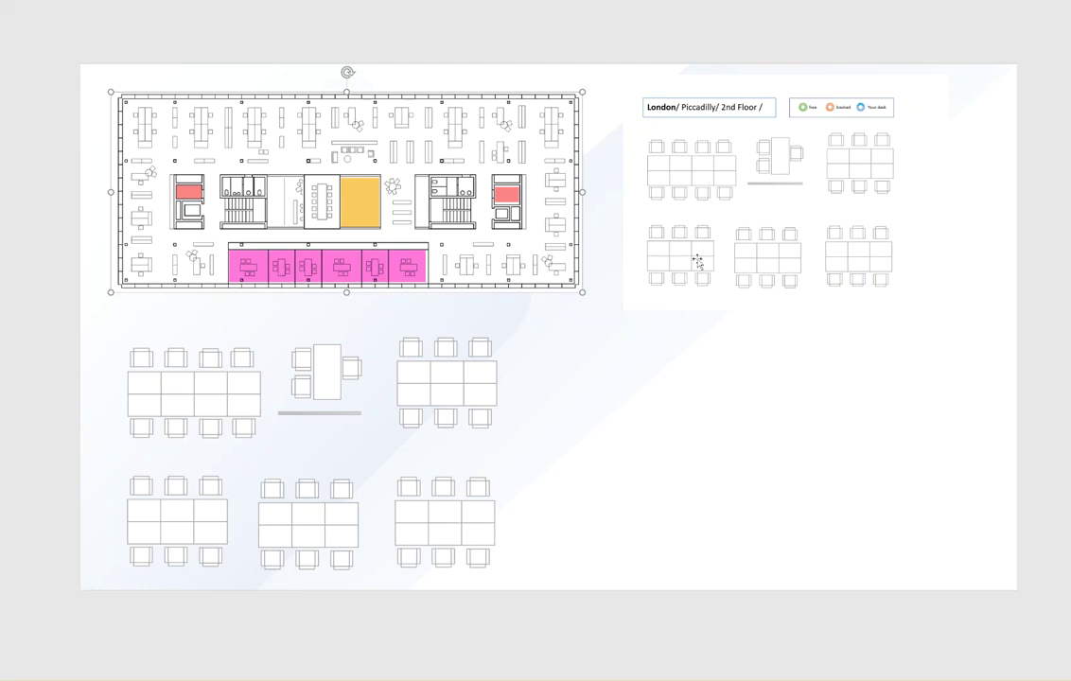
- Move the London Piccadilly desk panel further right and nudge the right-hand desk group left
left_click_drag(729, 253, 750, 252)
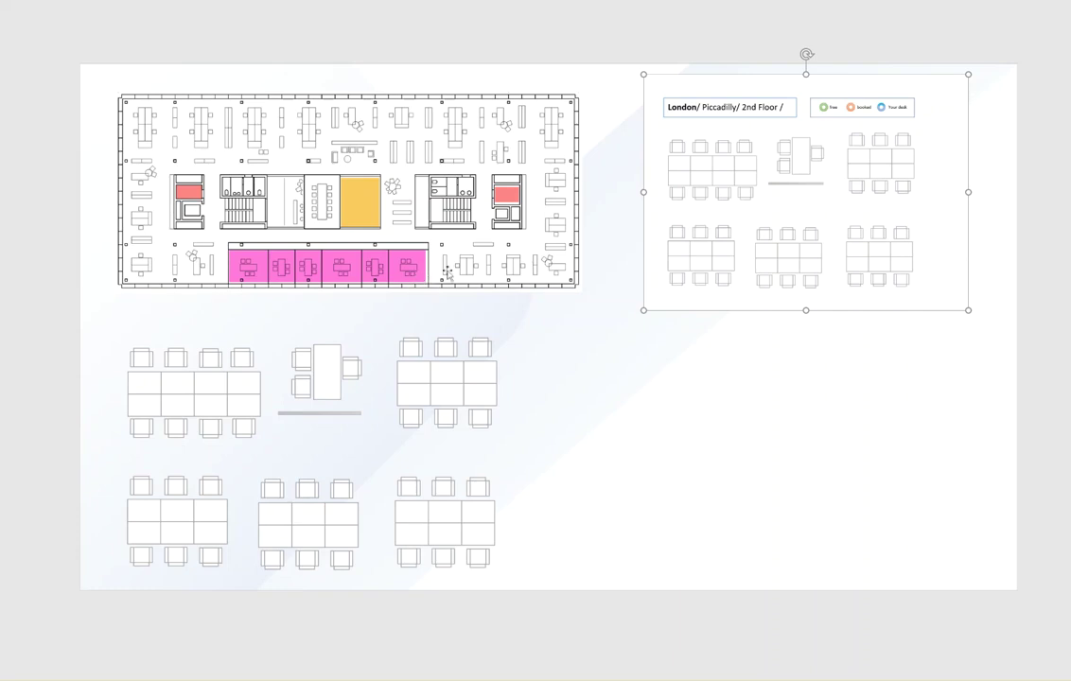
left_click(411, 390)
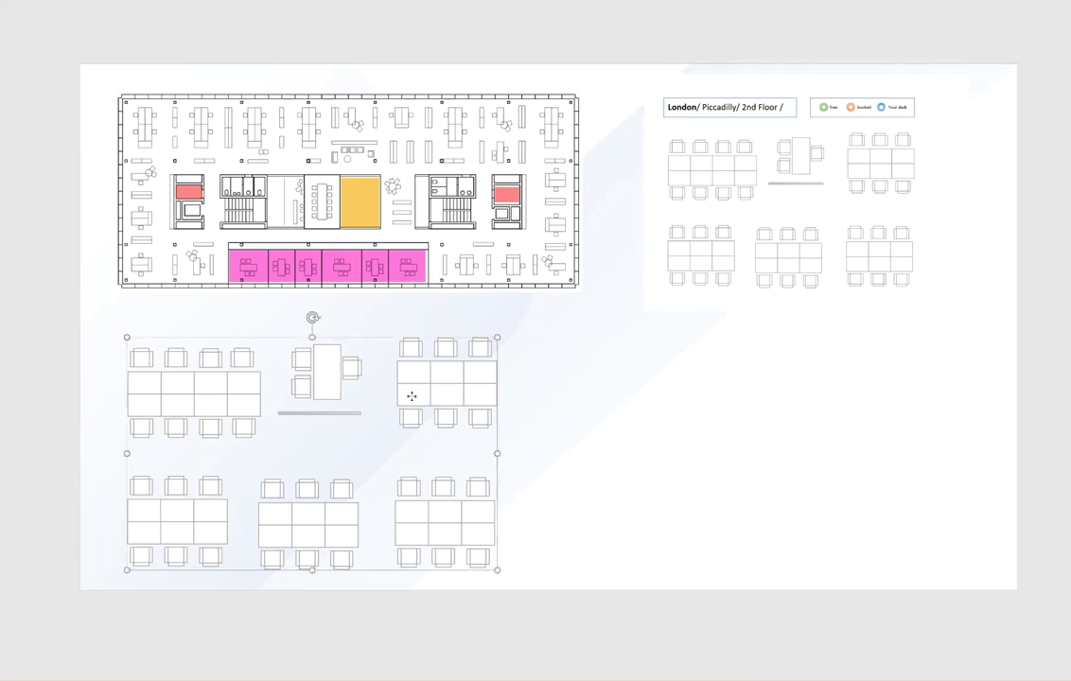
left_click_drag(780, 232, 777, 232)
left_click(440, 220)
left_click(364, 445)
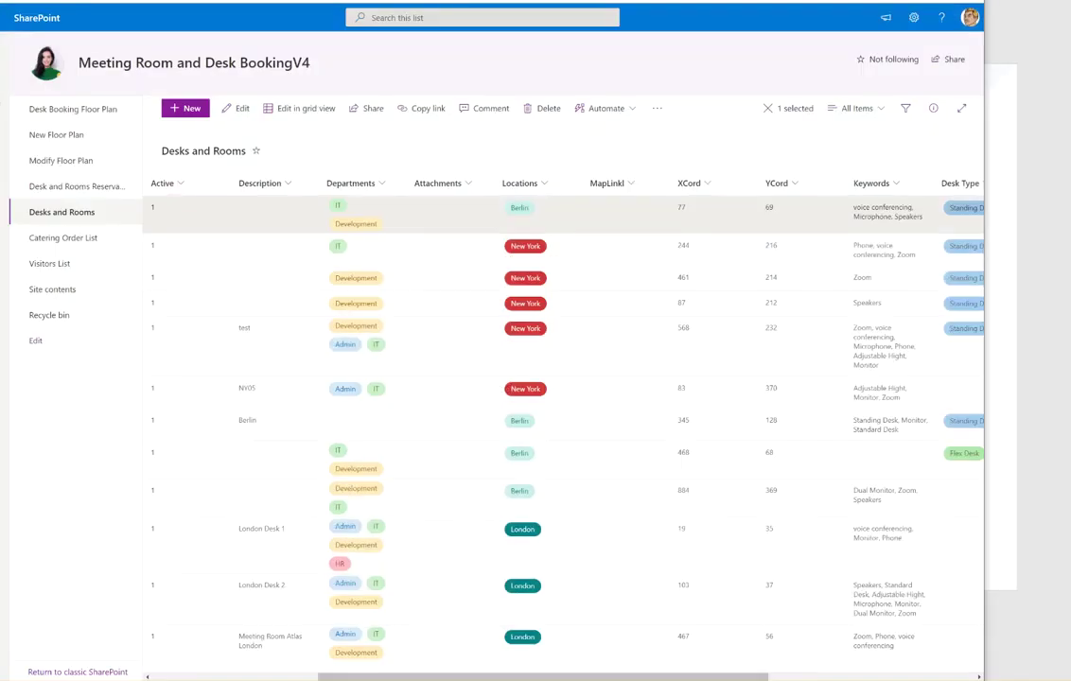
- Open the New Floor Plan page and set its location to Berlin
left_click(60, 138)
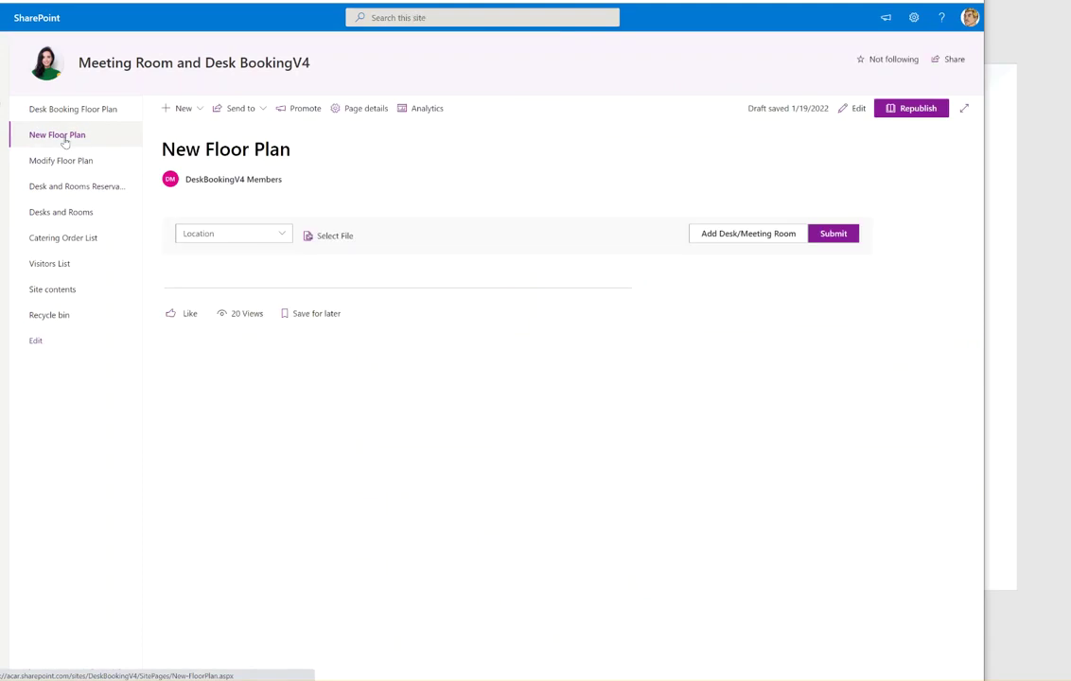
left_click(258, 236)
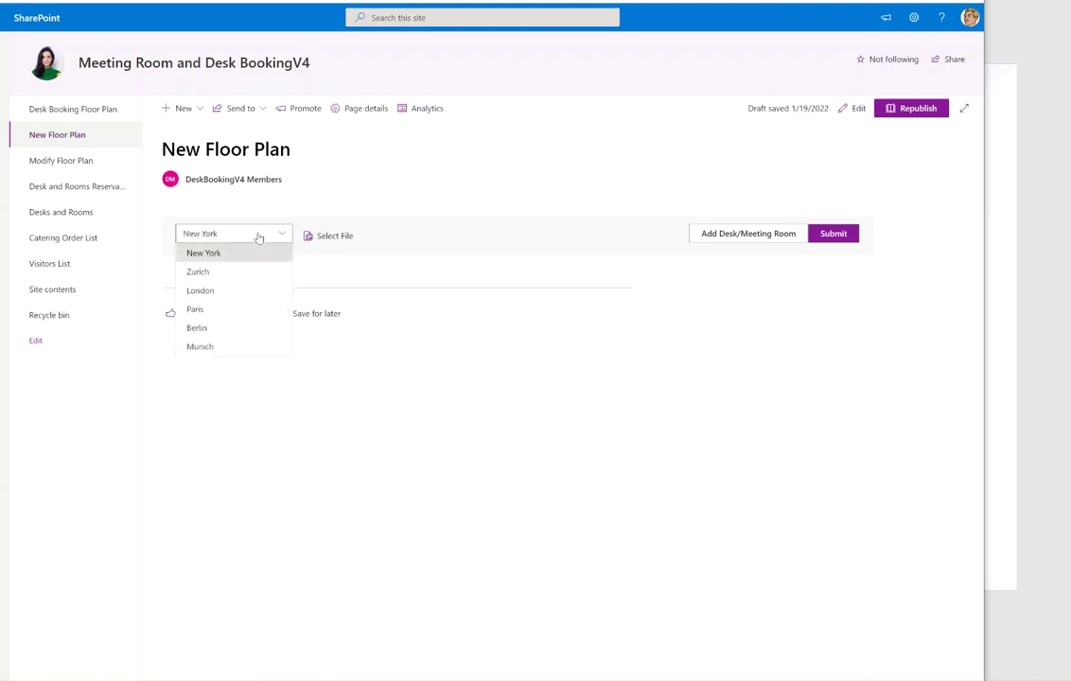
left_click(220, 330)
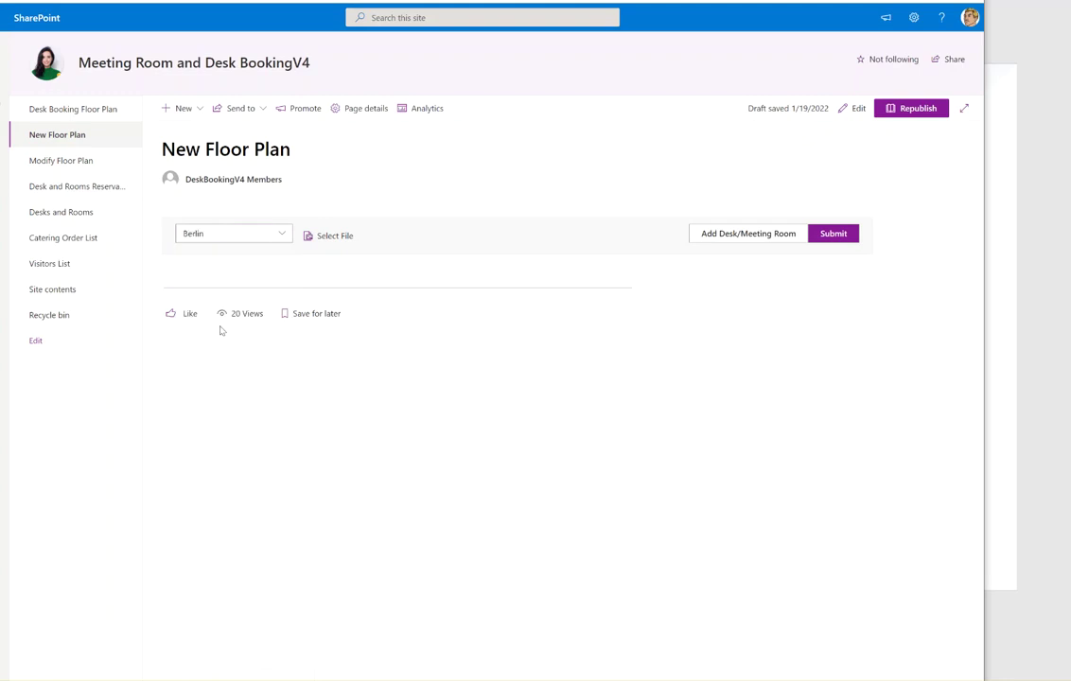
- Choose London Whitehall.png from Pictures as the floor plan image, then cancel the upload
left_click(333, 237)
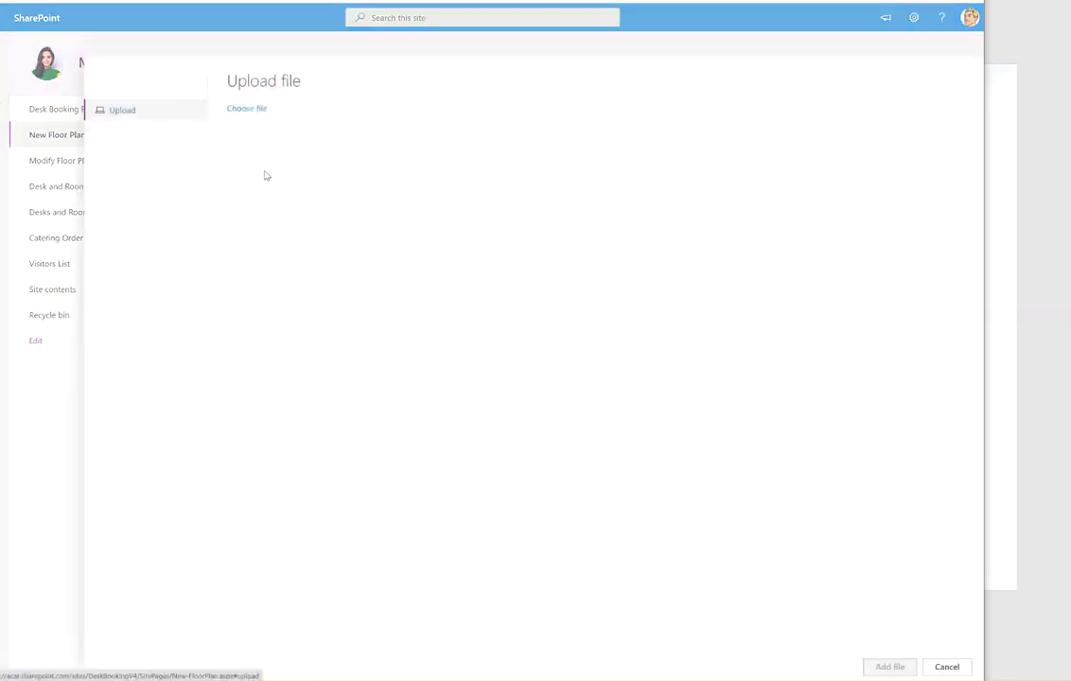
left_click(245, 111)
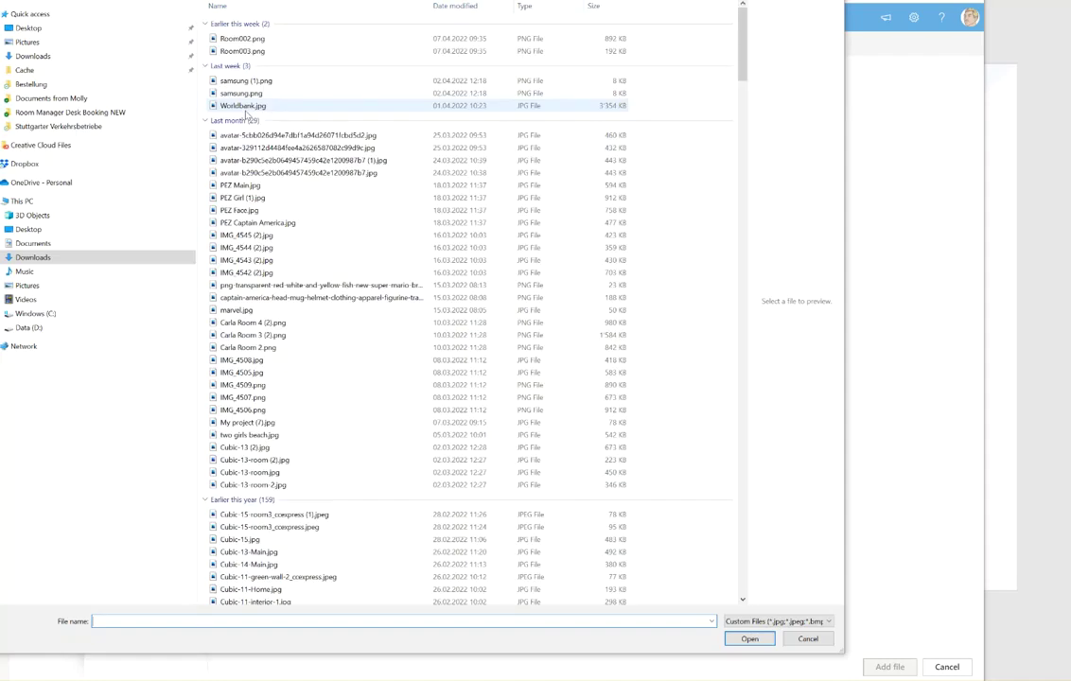
left_click(47, 287)
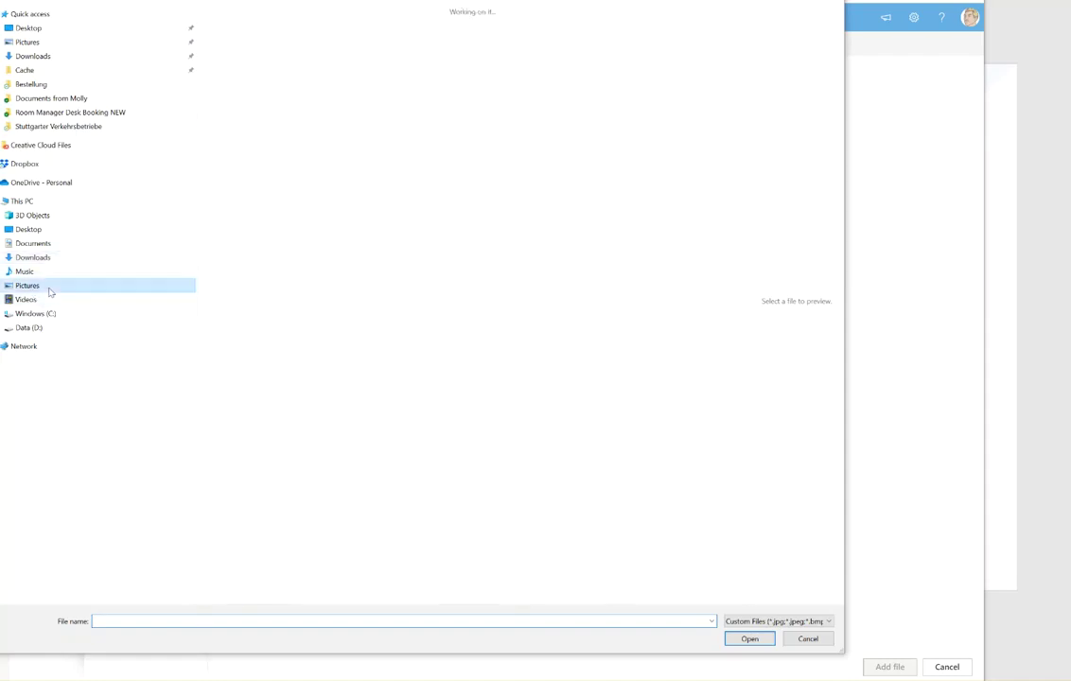
double_click(637, 132)
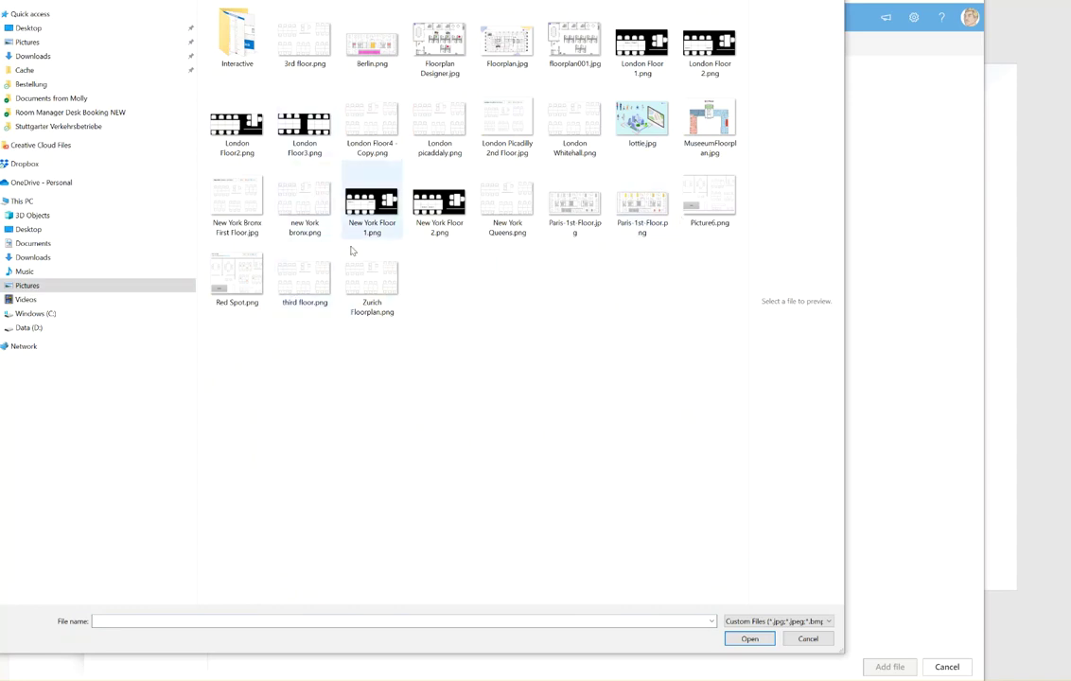
left_click(572, 123)
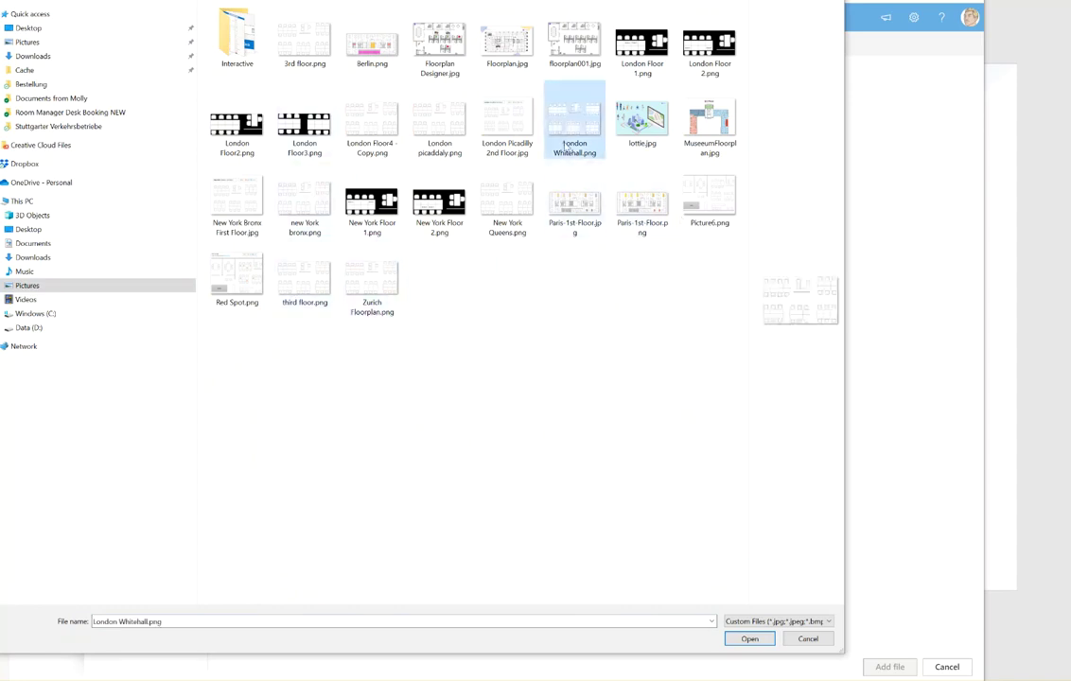
left_click(748, 639)
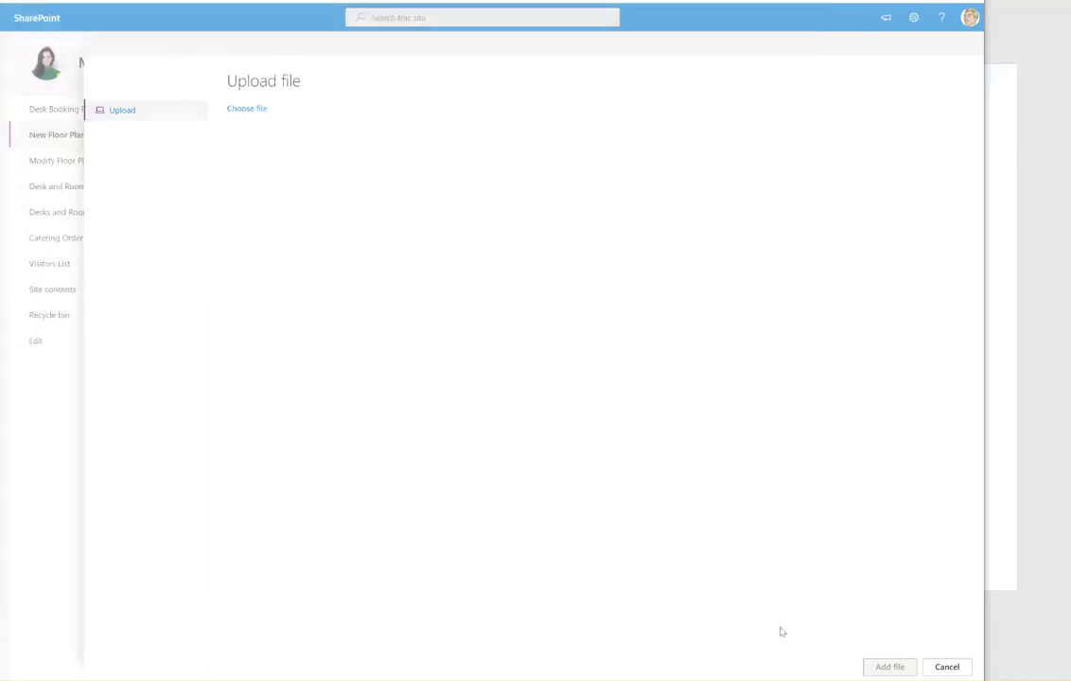
left_click(947, 667)
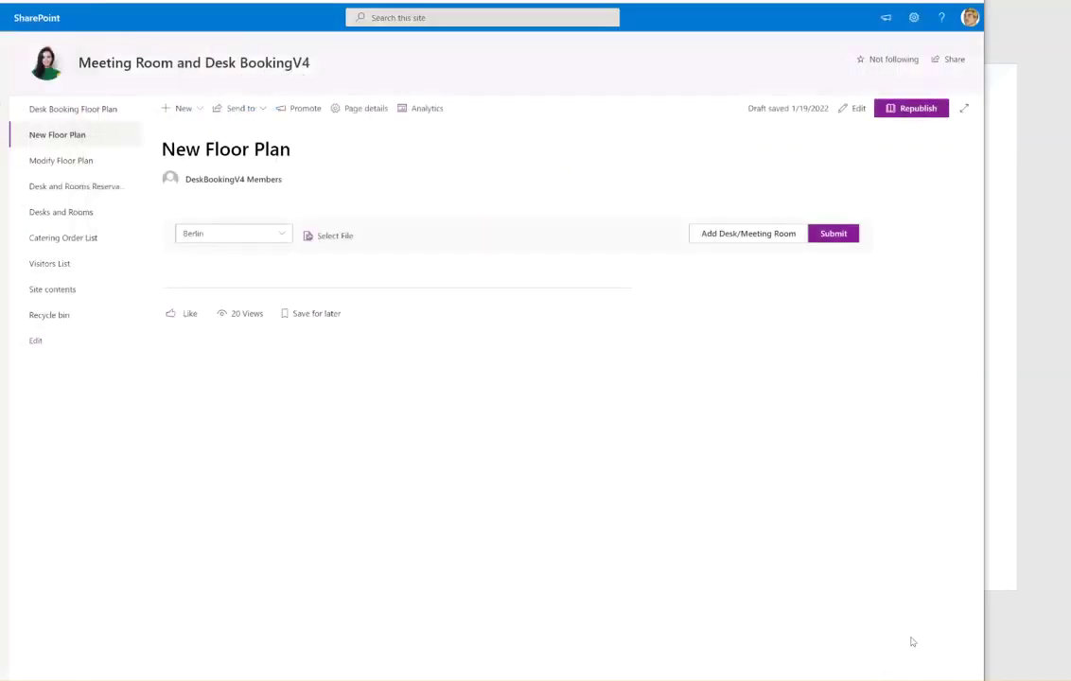
- On Modify Floor Plan, show the Berlin location's Berlin.png plan with its desk and room markers
left_click(63, 161)
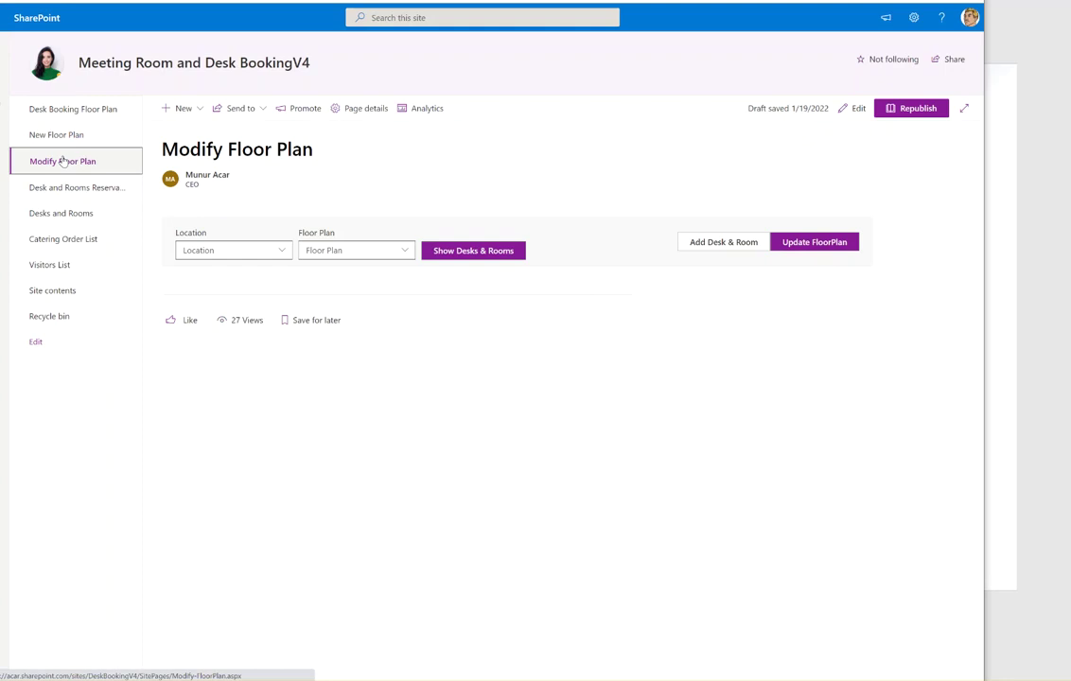
left_click(249, 254)
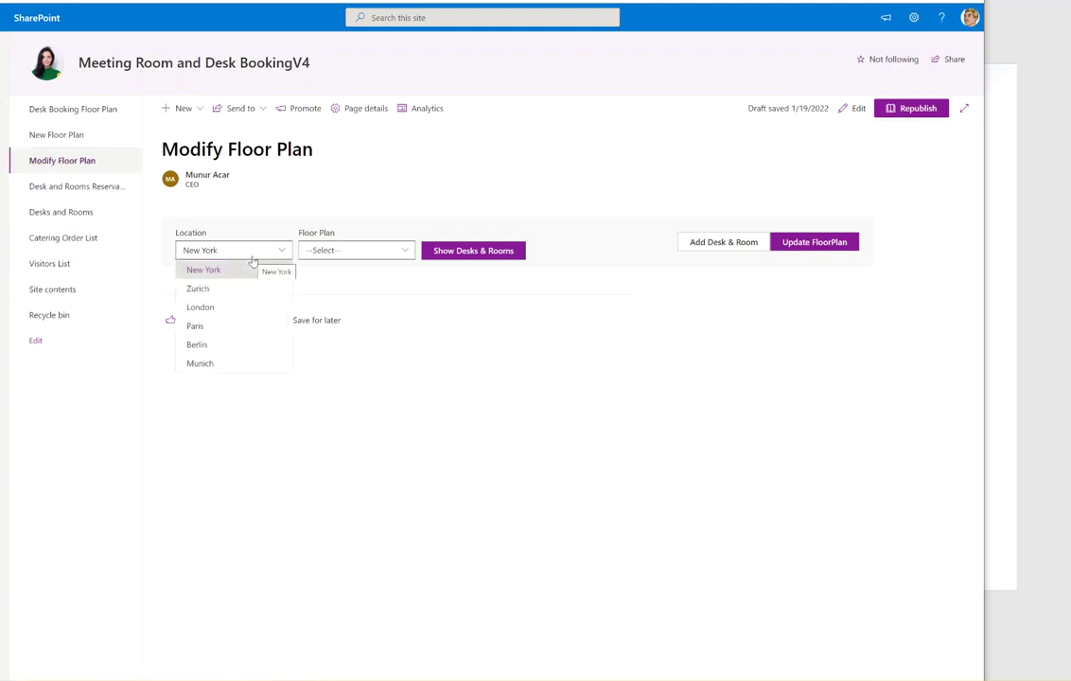
left_click(230, 348)
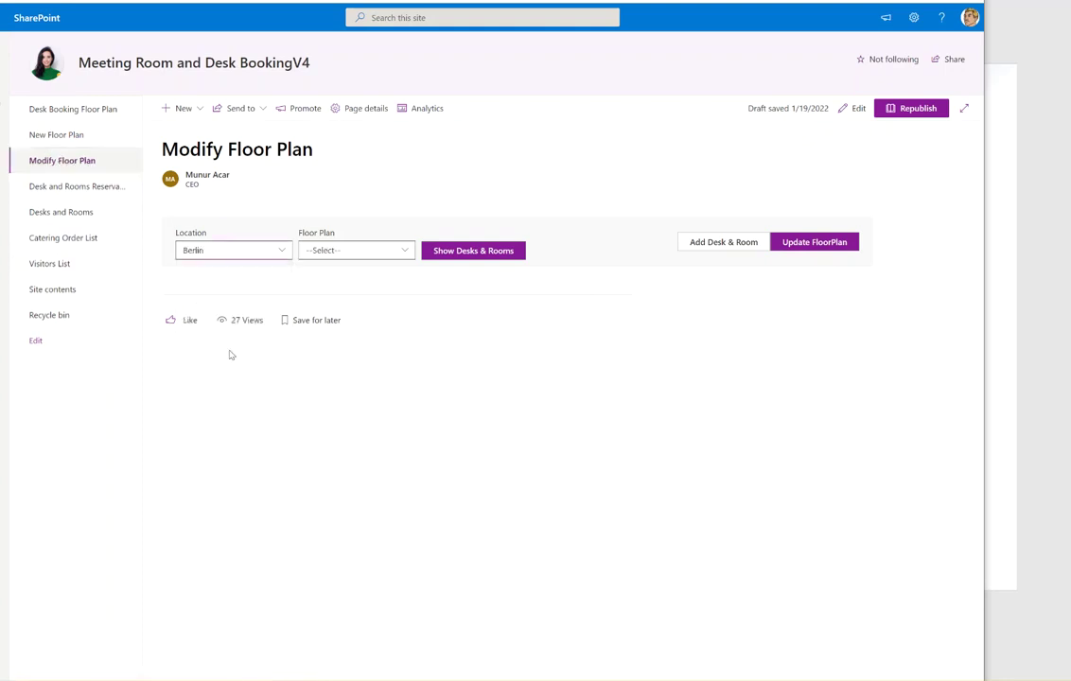
left_click(405, 251)
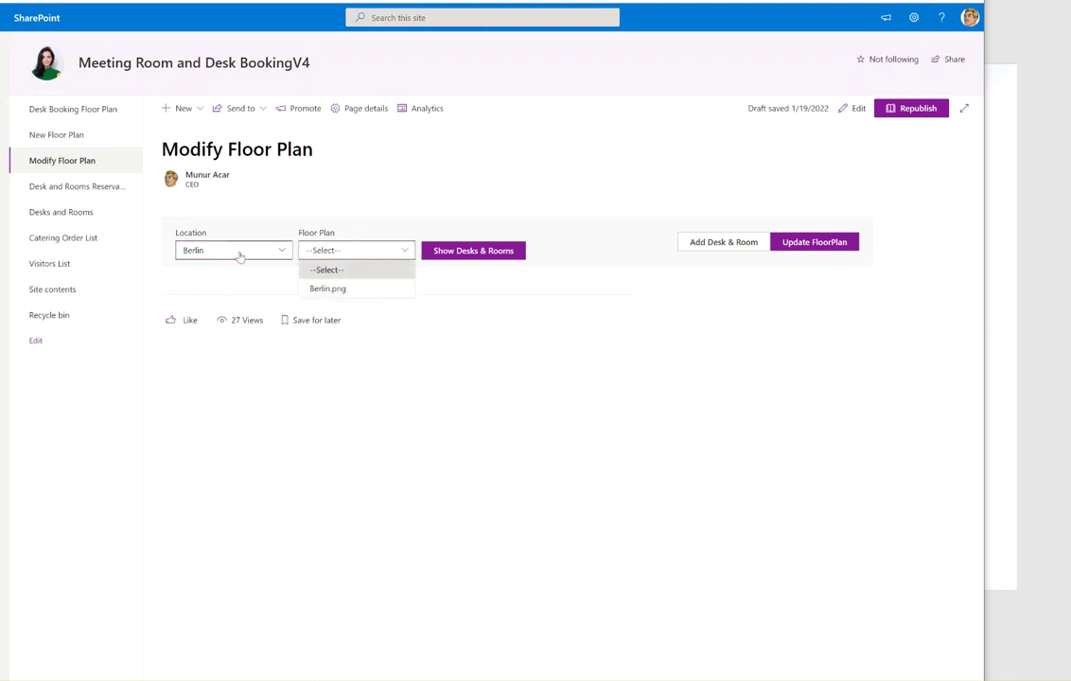
left_click(328, 289)
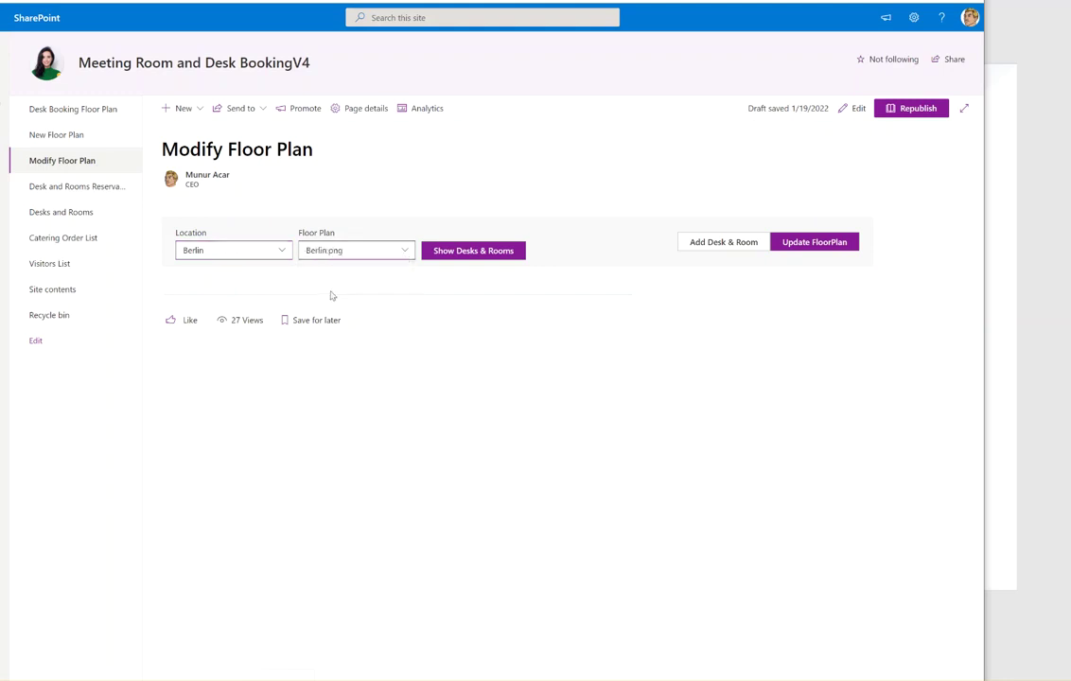
left_click(469, 252)
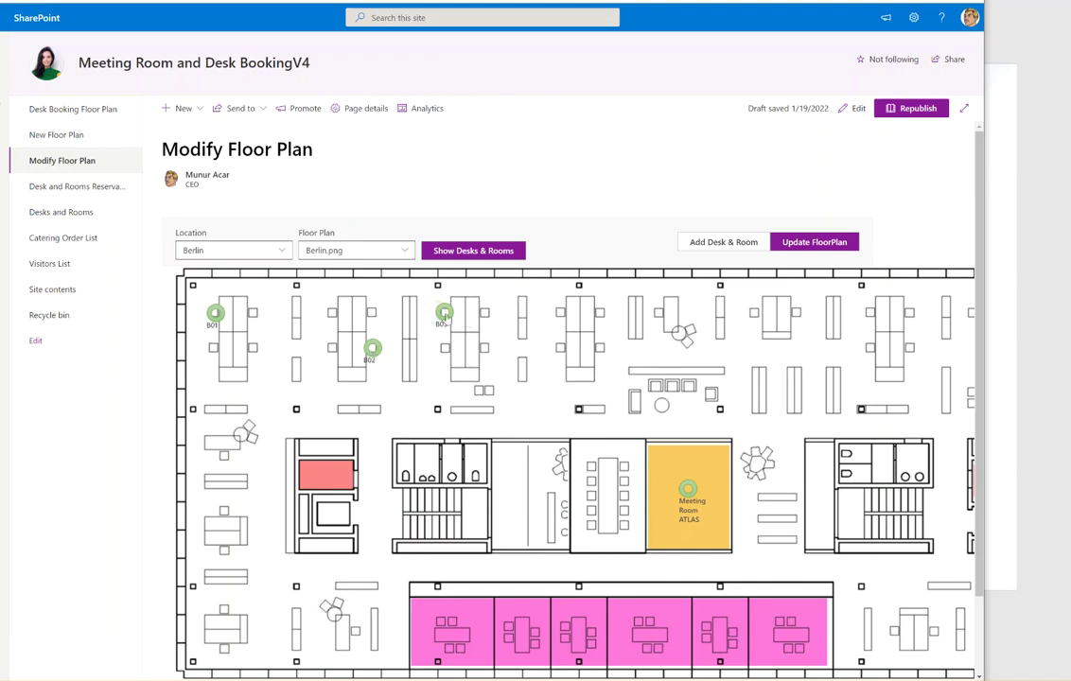
mouse_move(444, 313)
left_mouse_down()
mouse_move(563, 315)
mouse_move(443, 313)
left_mouse_up()
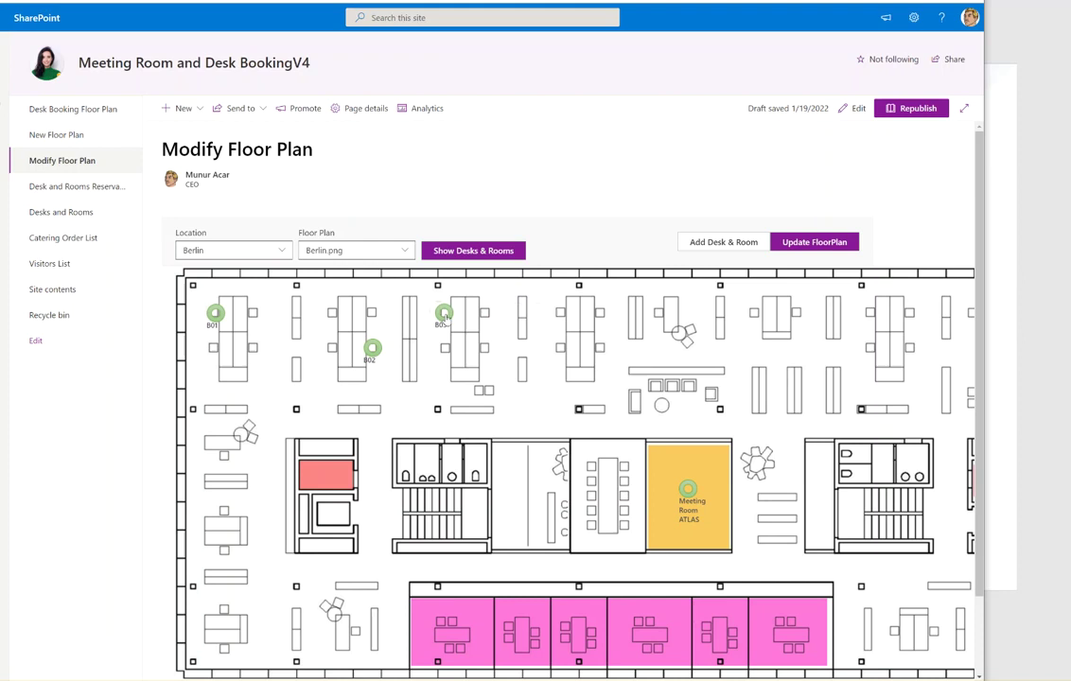
left_click(723, 248)
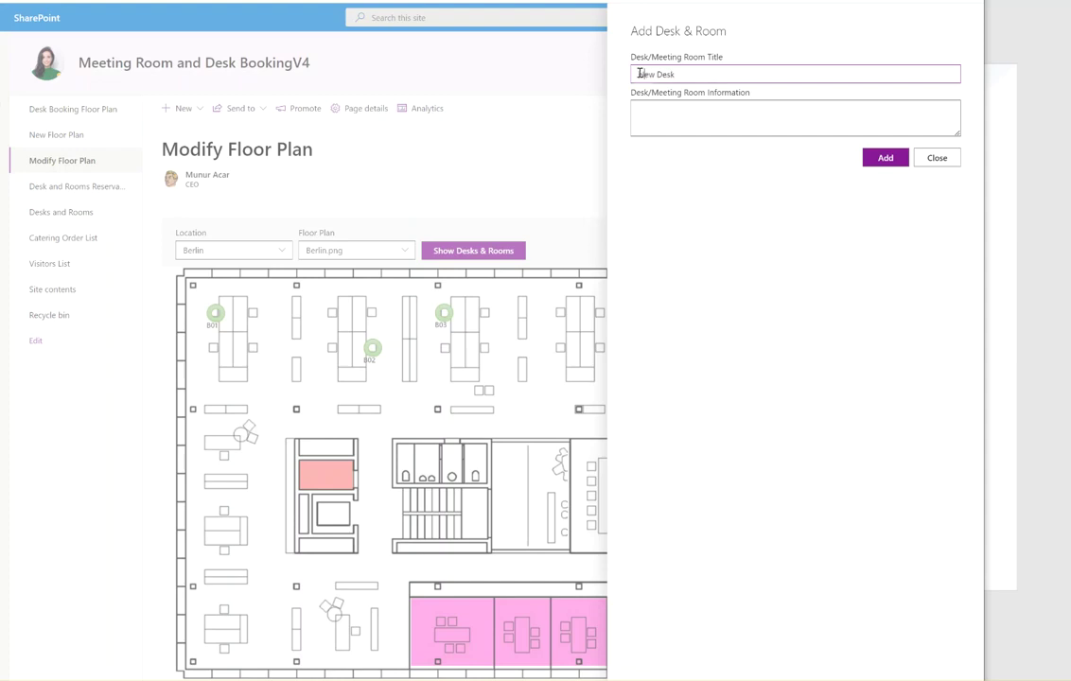
- Add a New Desk marker with placeholder details and drag it beside the desks right of B03
left_click(637, 106)
type("dfsdfdsf")
left_click(886, 159)
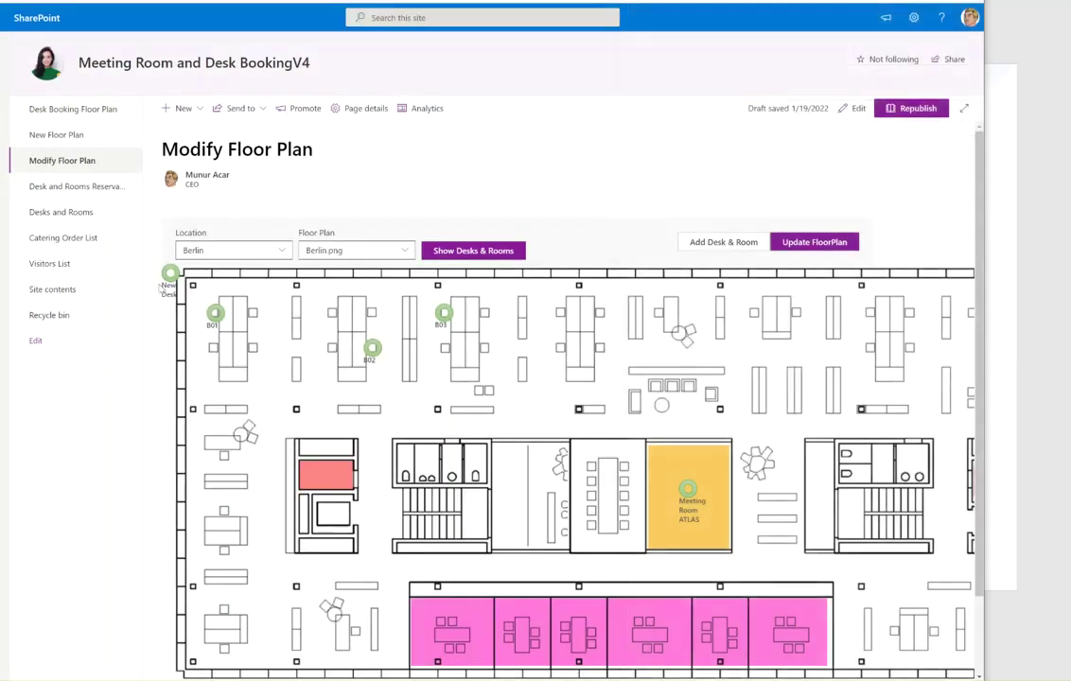
key("ctrl+plus")
key("ctrl+plus")
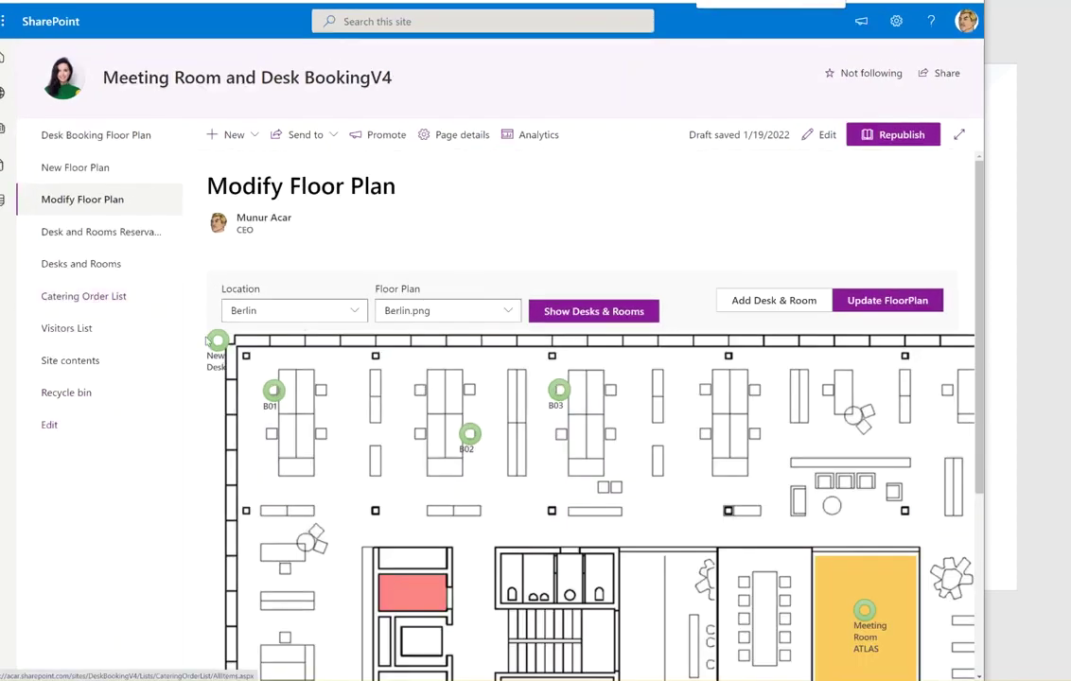
mouse_move(217, 339)
left_mouse_down()
mouse_move(626, 459)
mouse_move(757, 439)
left_mouse_up()
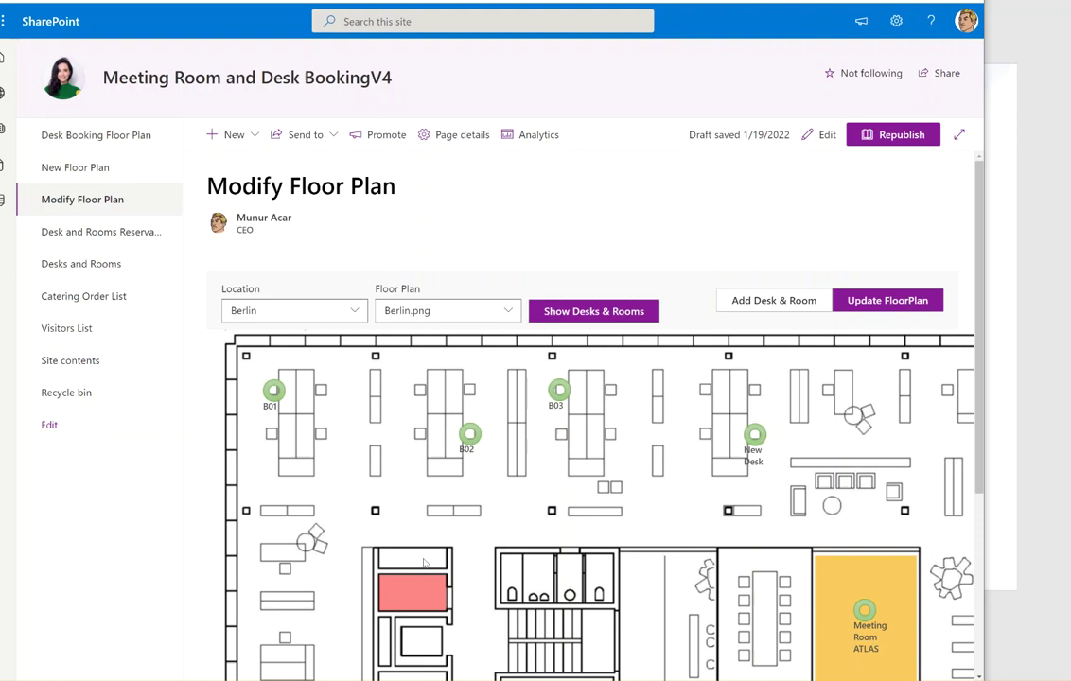
- Dismiss a second add form and go to the Desk Booking Floor Plan page
left_click(771, 300)
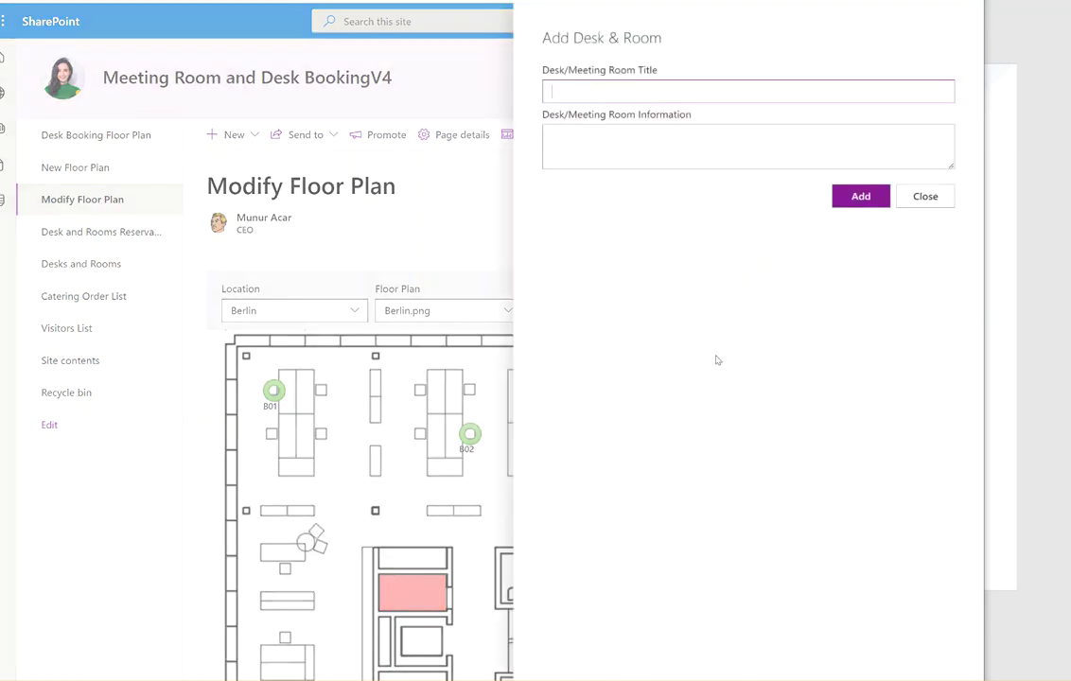
left_click(925, 197)
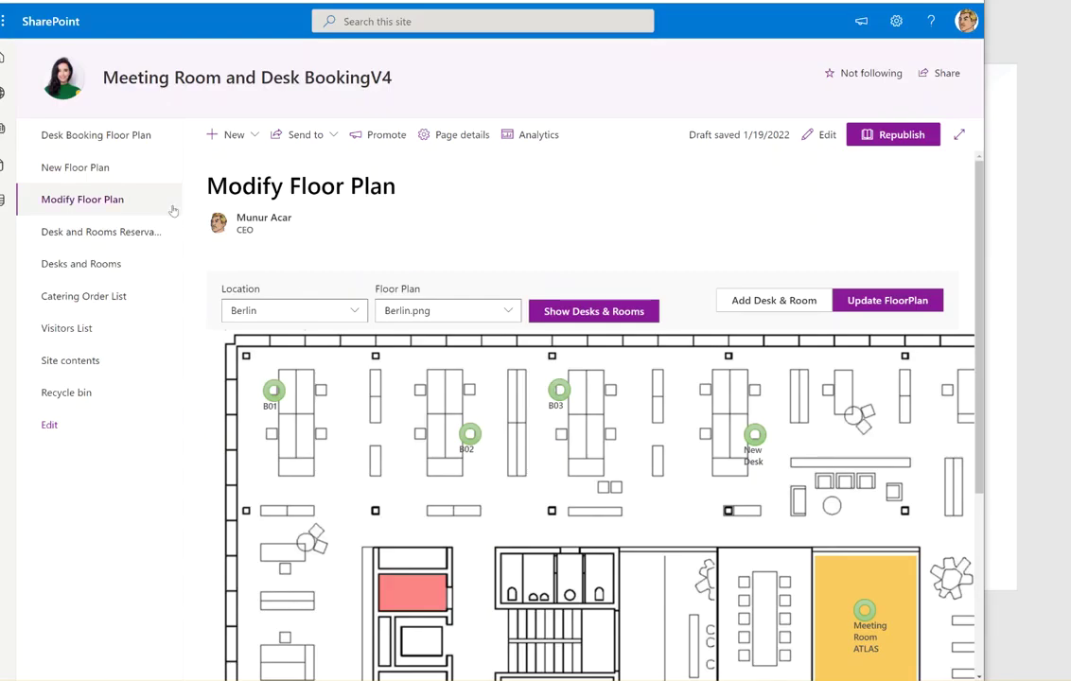
left_click(123, 142)
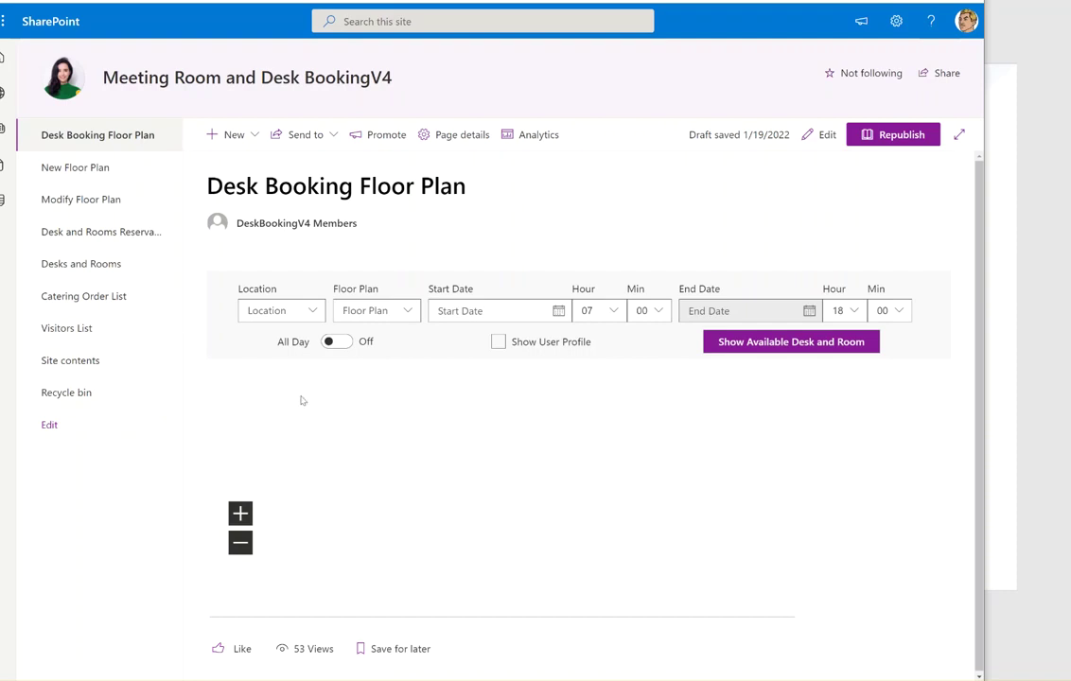
- Pick Berlin location and Berlin floor plan, set start date April 12, 2022, and zoom out
key("ctrl+minus")
key("ctrl+minus")
key("ctrl+plus")
key("ctrl+plus")
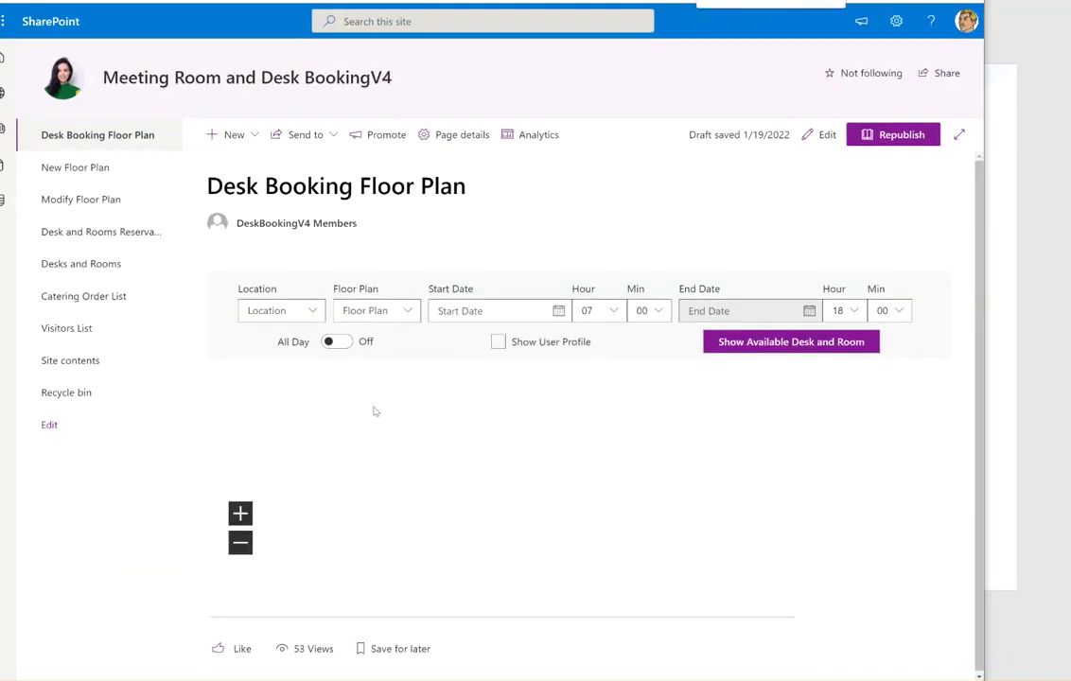
left_click(284, 311)
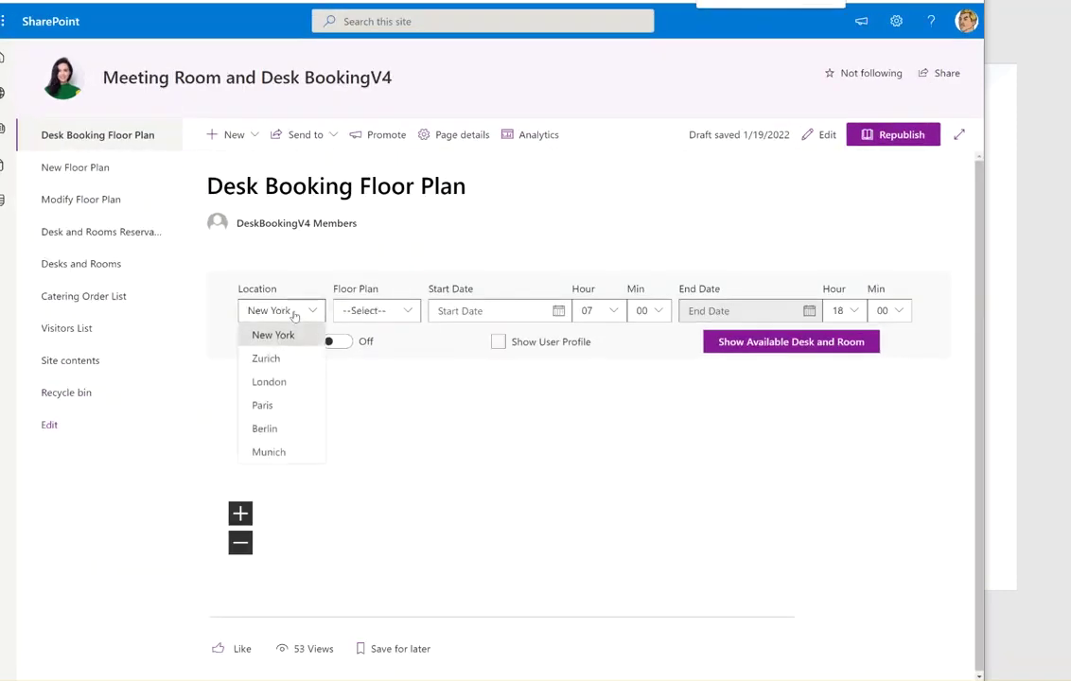
left_click(275, 434)
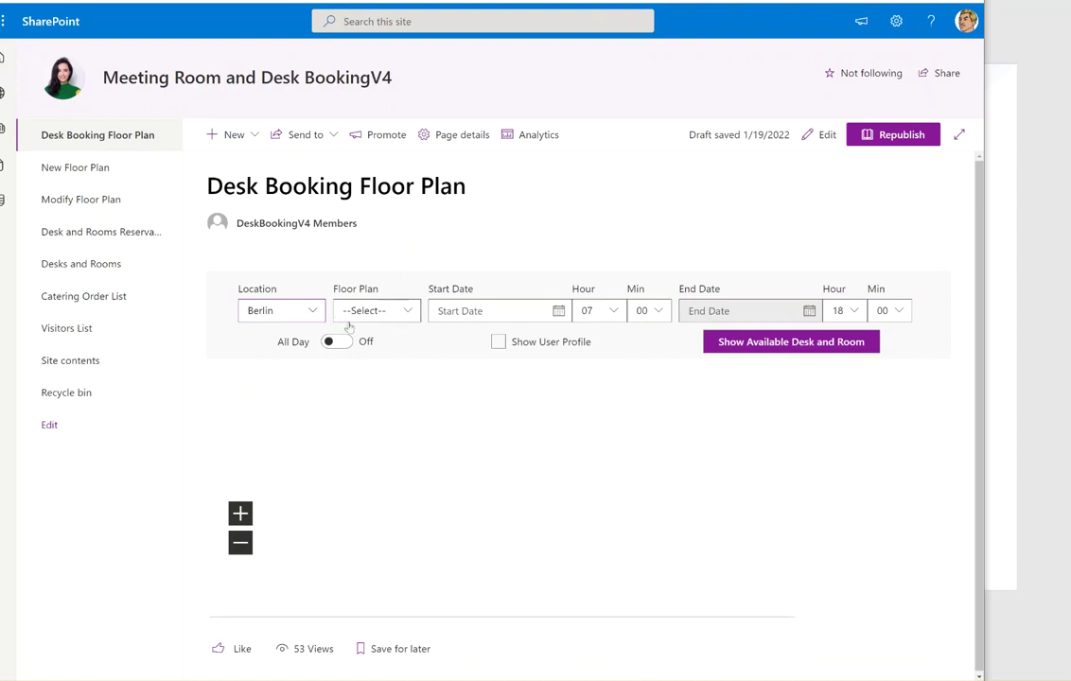
left_click(404, 320)
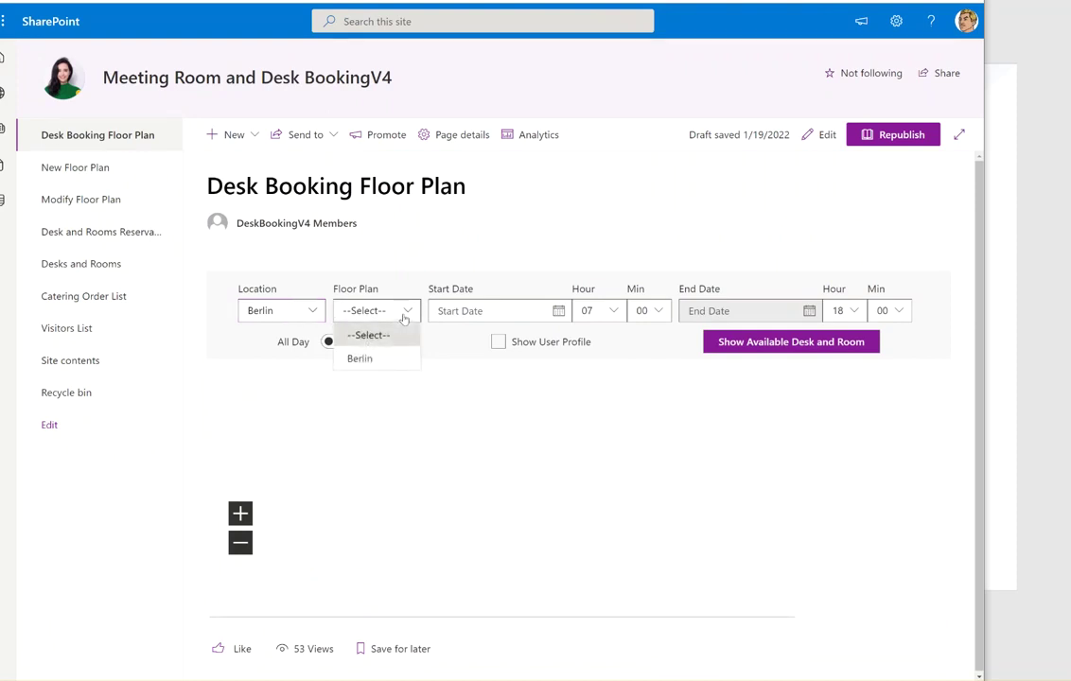
left_click(361, 360)
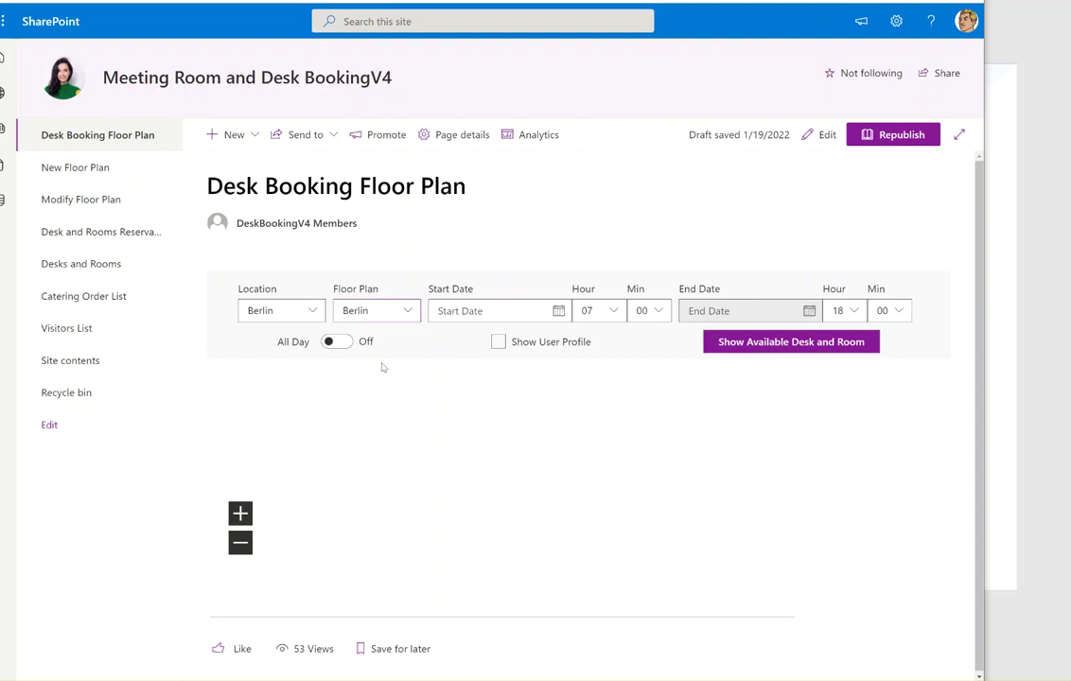
left_click(558, 311)
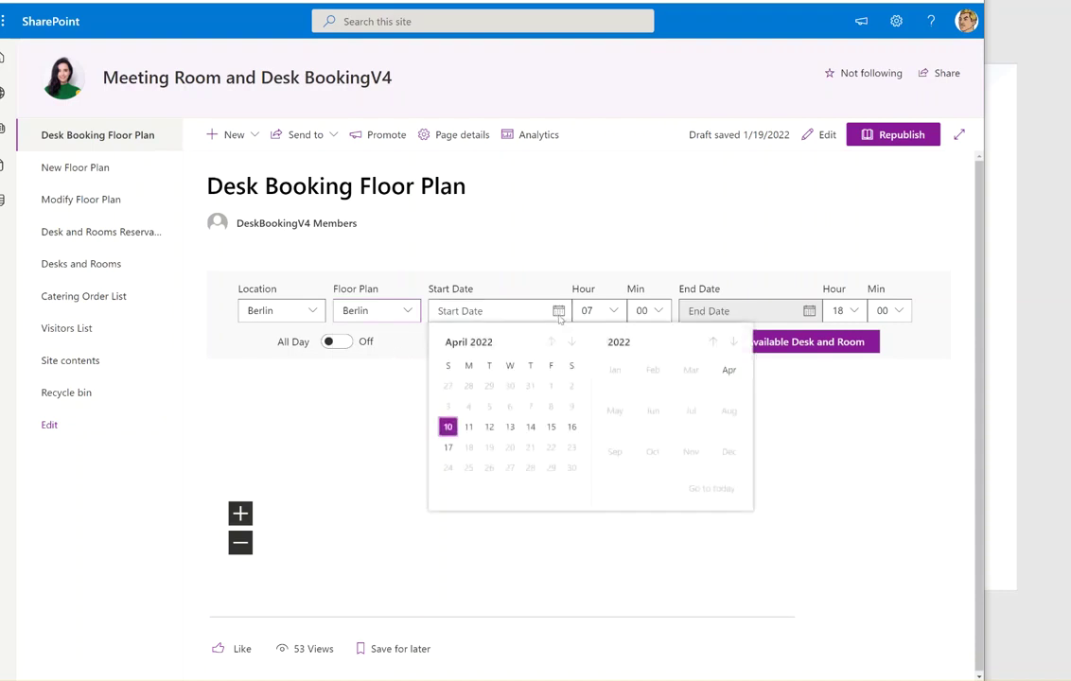
left_click(489, 428)
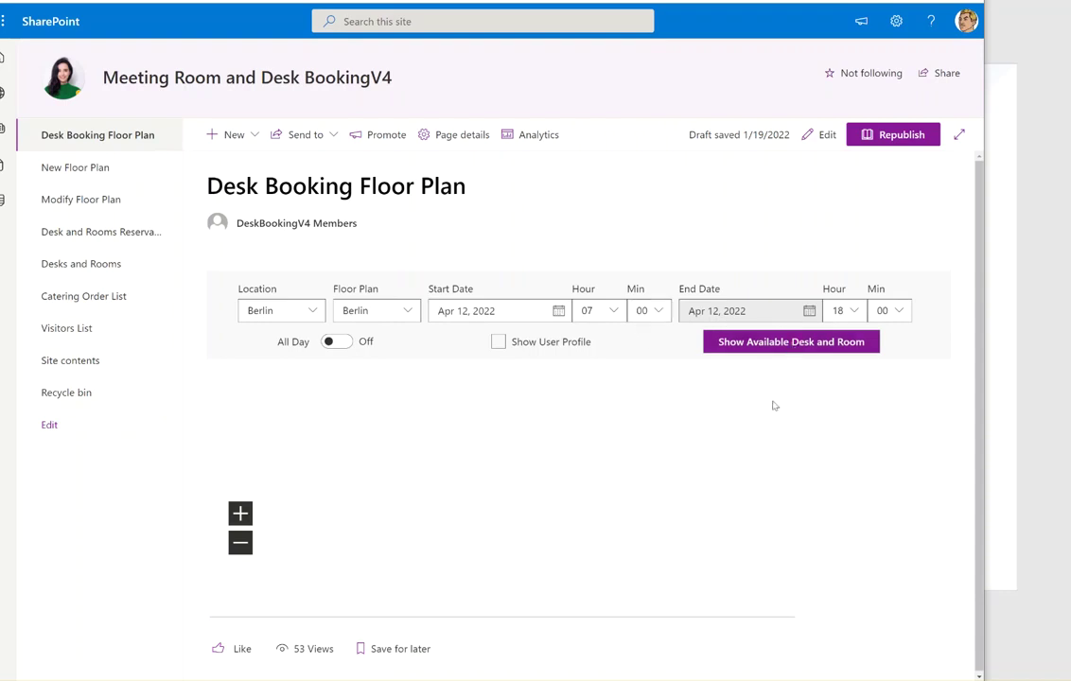
key("ctrl+minus")
key("ctrl+minus")
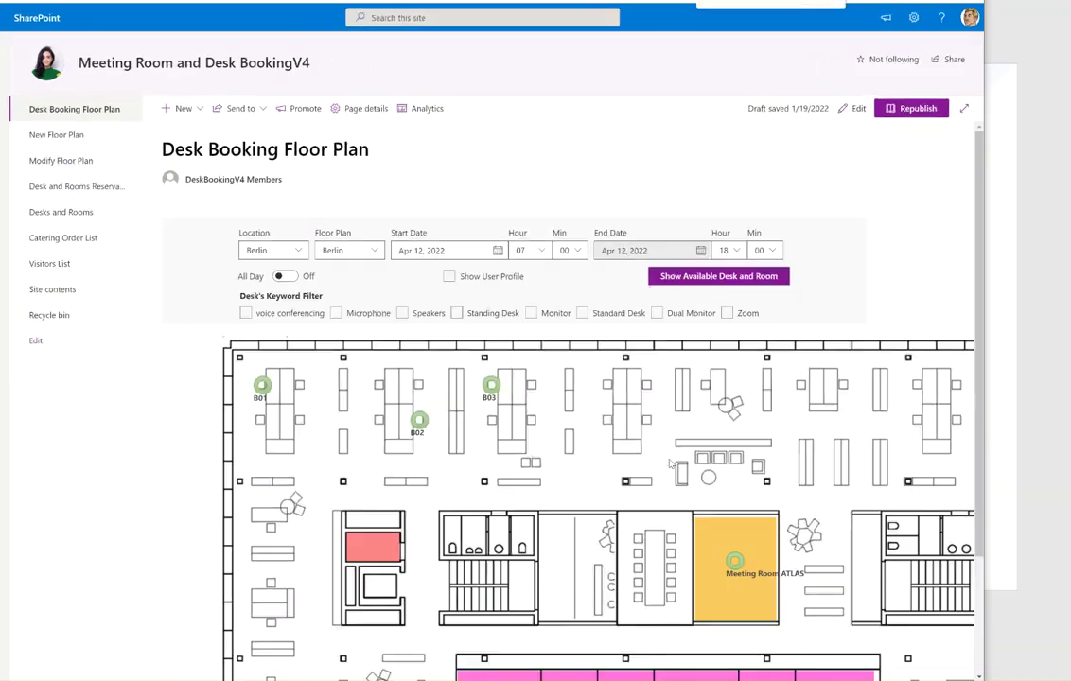
- Zoom out further and preview desk B01's booking details, closing them without booking
key("ctrl+minus")
key("ctrl+minus")
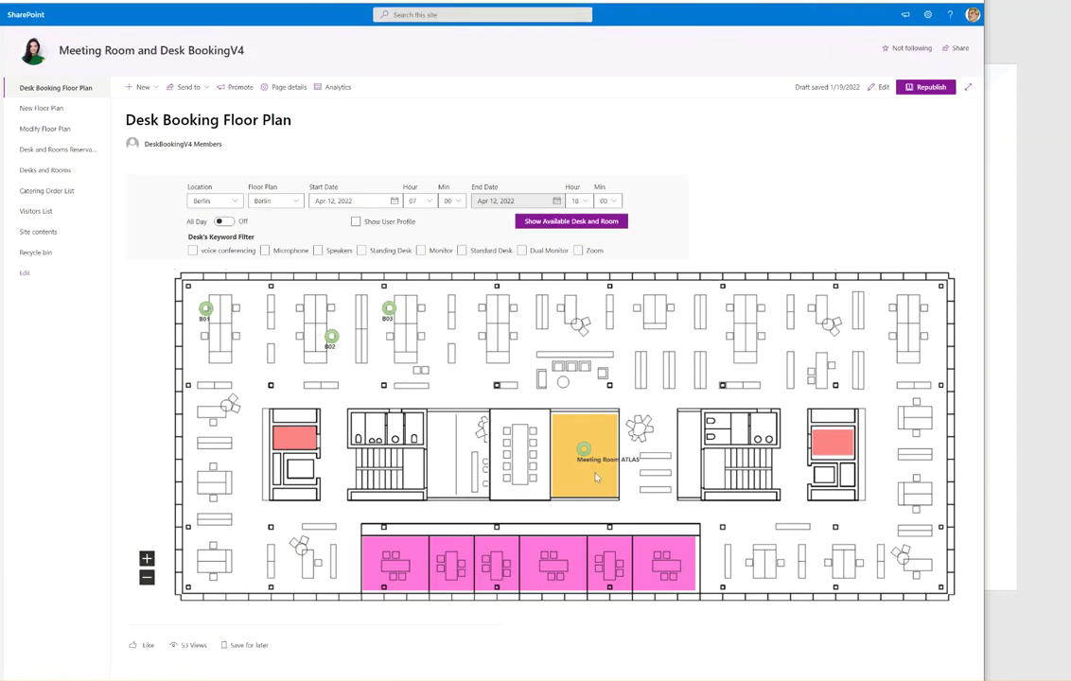
left_click(208, 316)
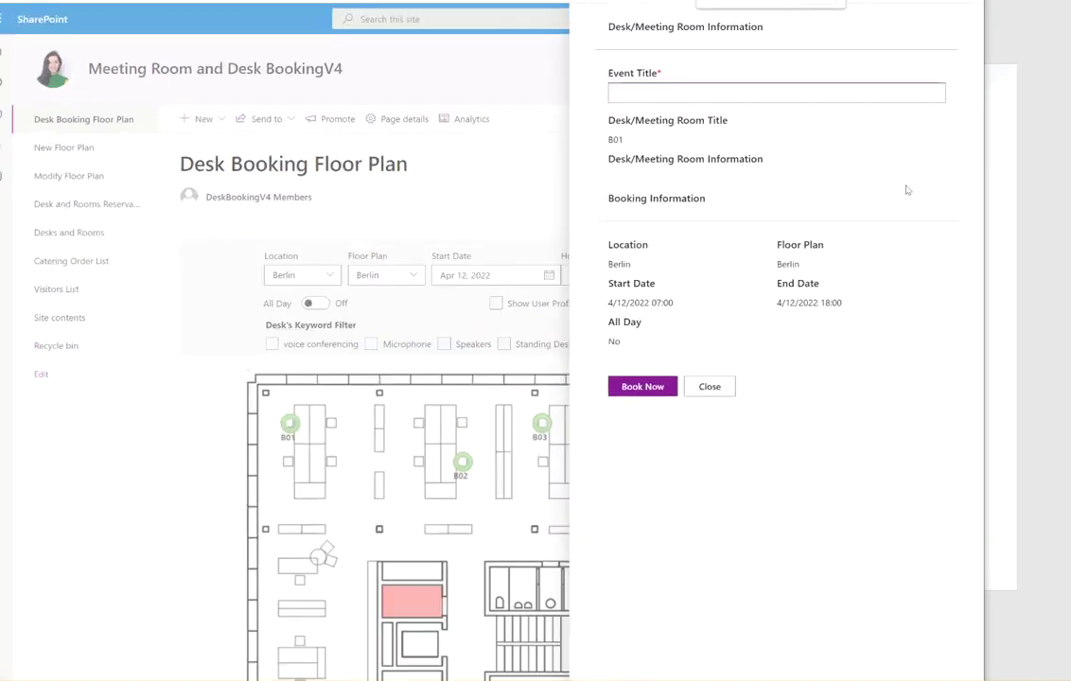
left_click(710, 386)
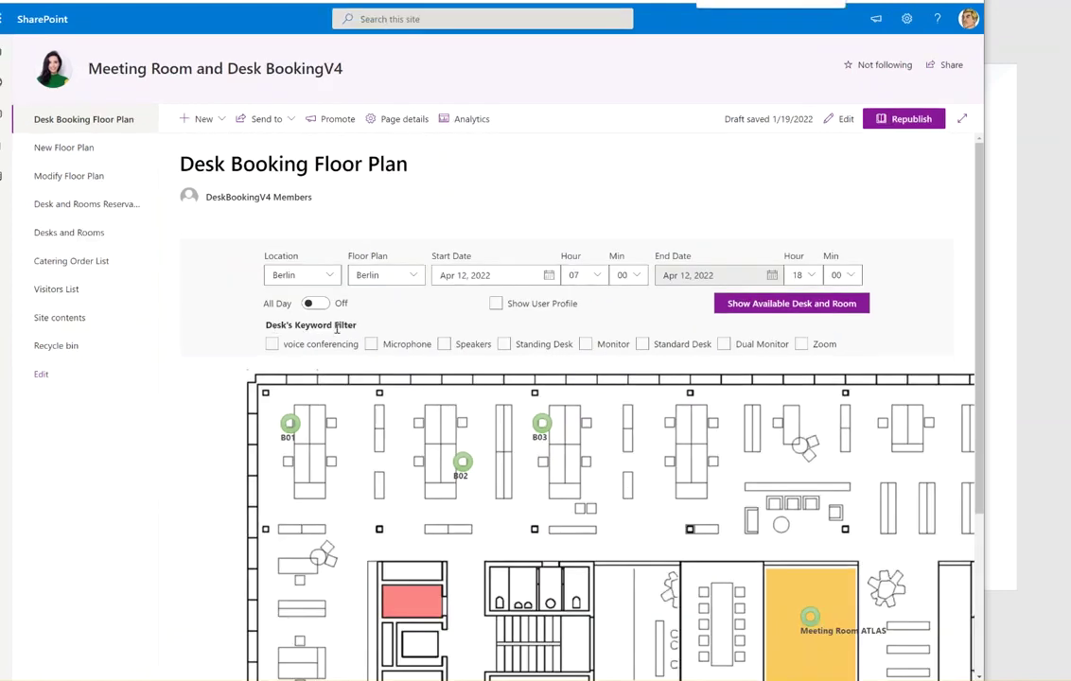
- Toggle the voice conferencing and Standing Desk filters, then open desk B03's booking form
left_click(333, 350)
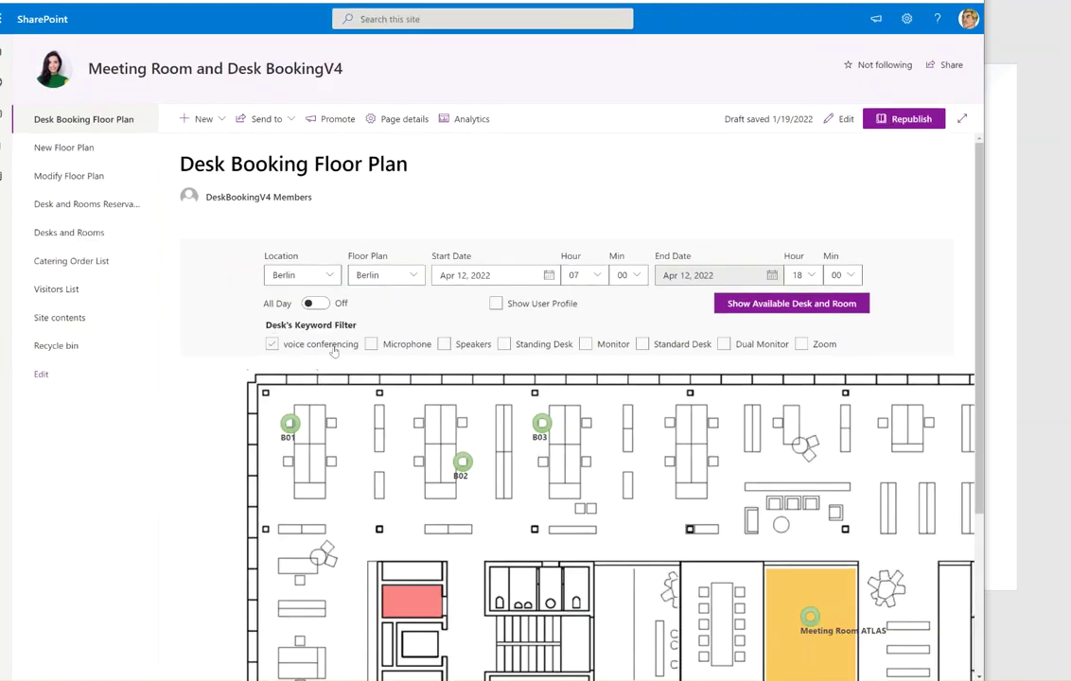
left_click(334, 349)
left_click(505, 343)
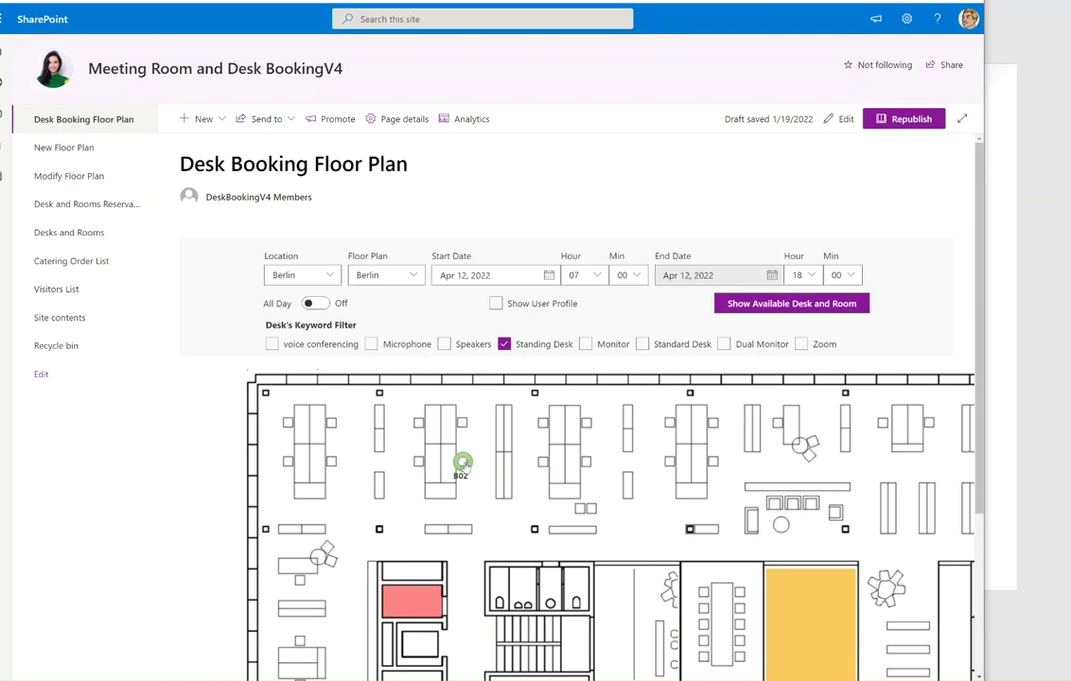
left_click(532, 346)
left_click(539, 344)
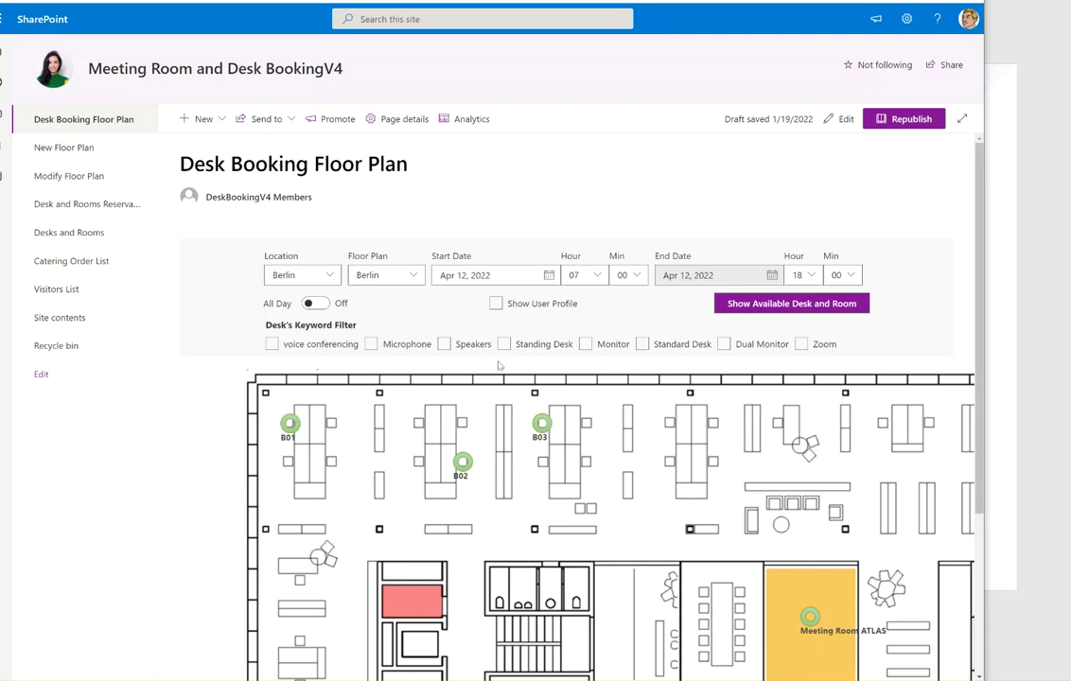
left_click(546, 437)
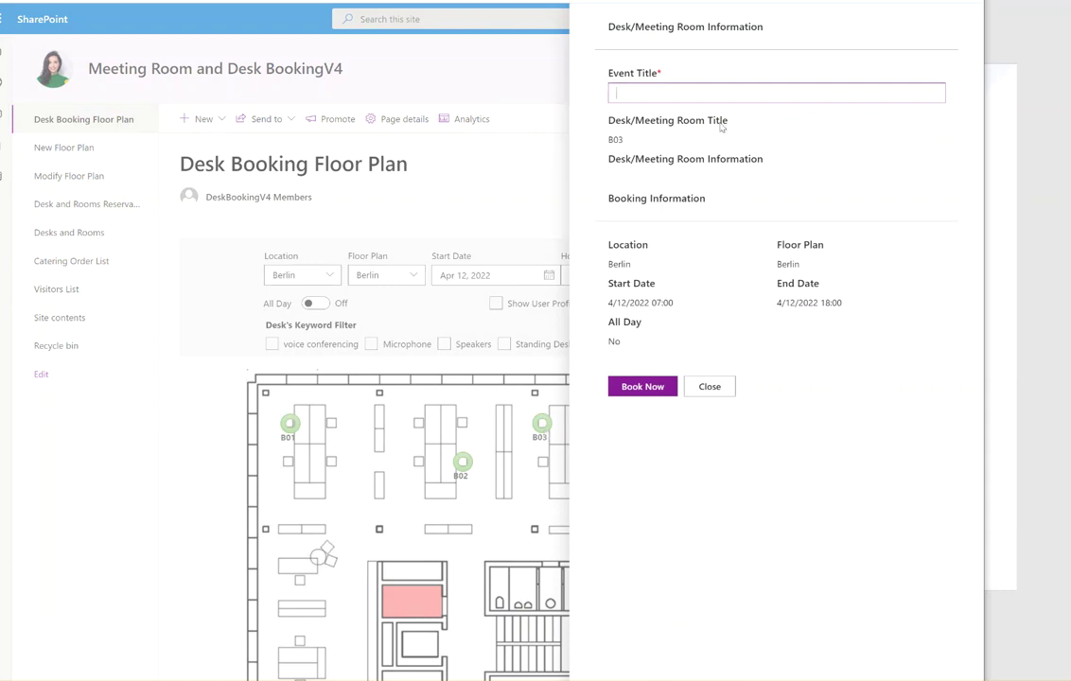
- Enter event title 'My Booking', book desk B03, and close the confirmation popup
type("My Booking")
key("Tab")
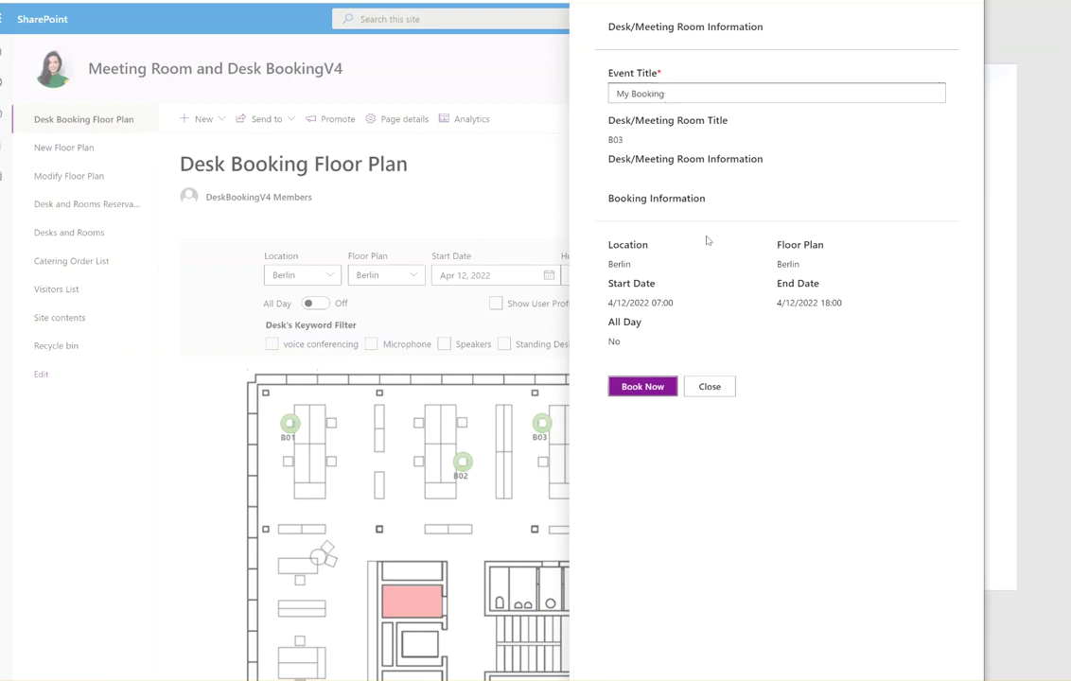
left_click(642, 386)
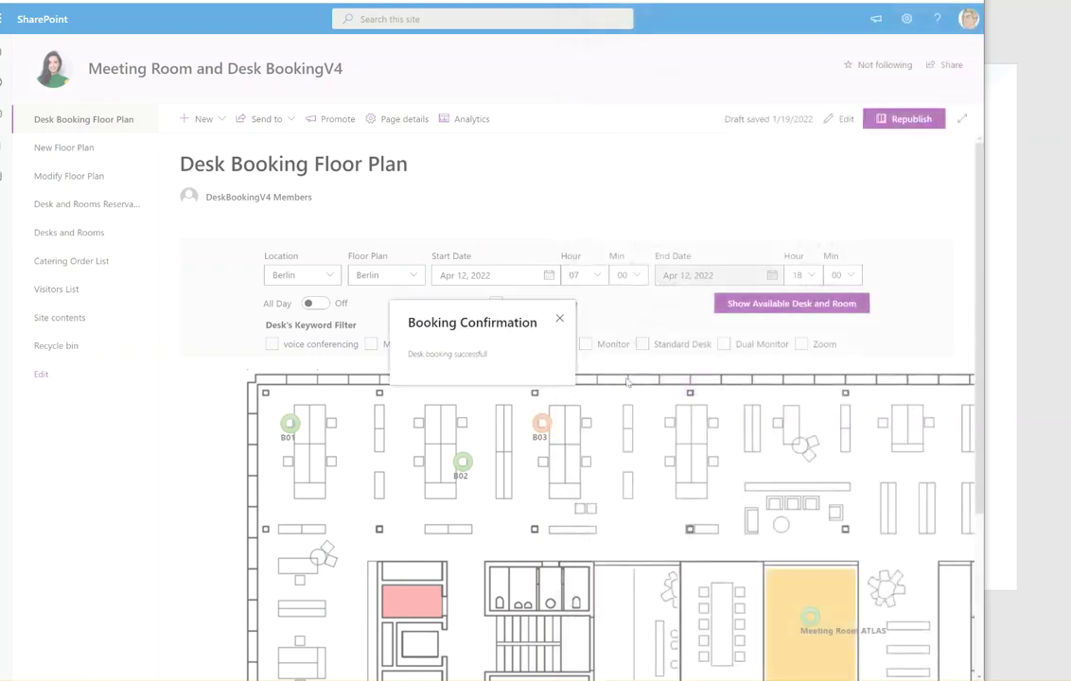
left_click(561, 321)
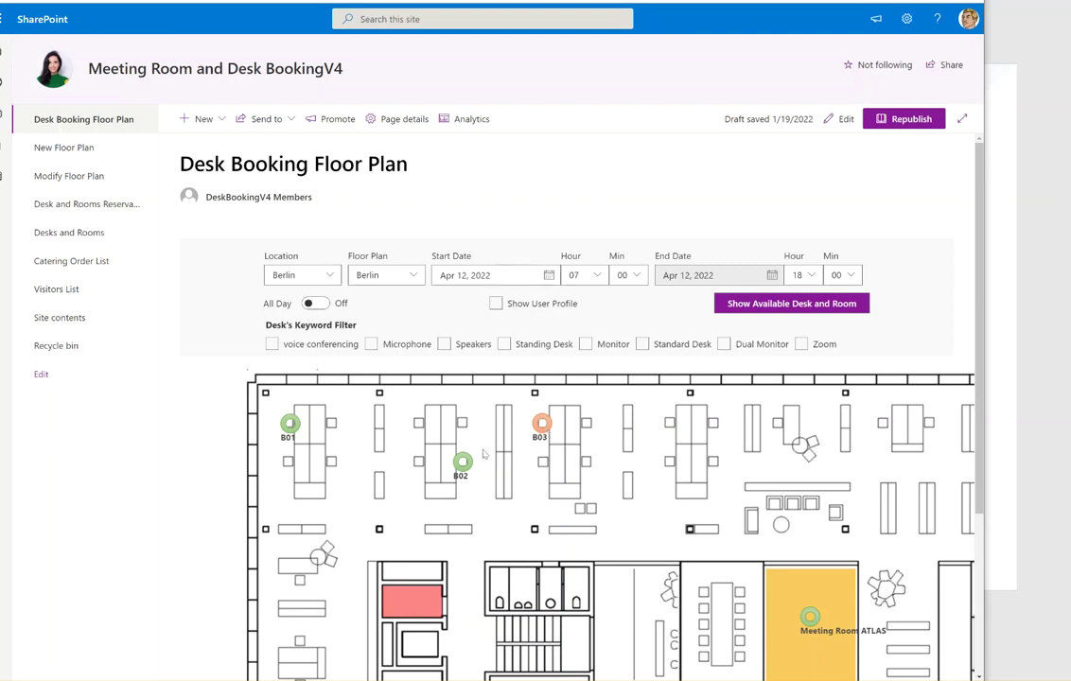
- Find the My Booking reservation (row 94) in Desk and Room Reservations, then return to the floor plan page
left_click(104, 214)
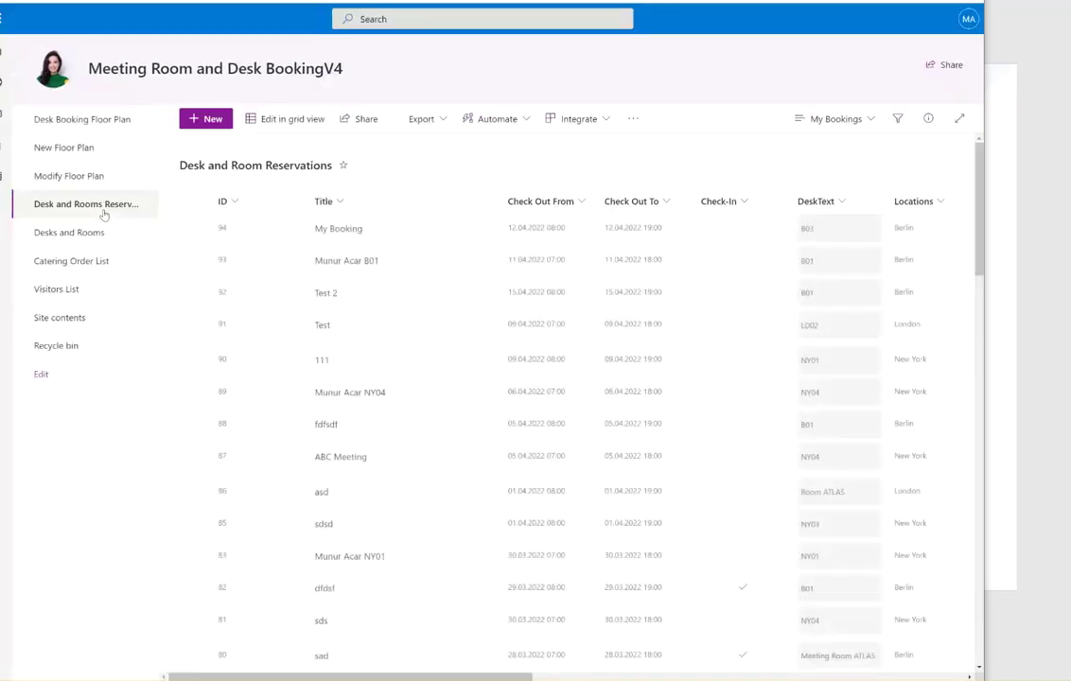
left_click(245, 239)
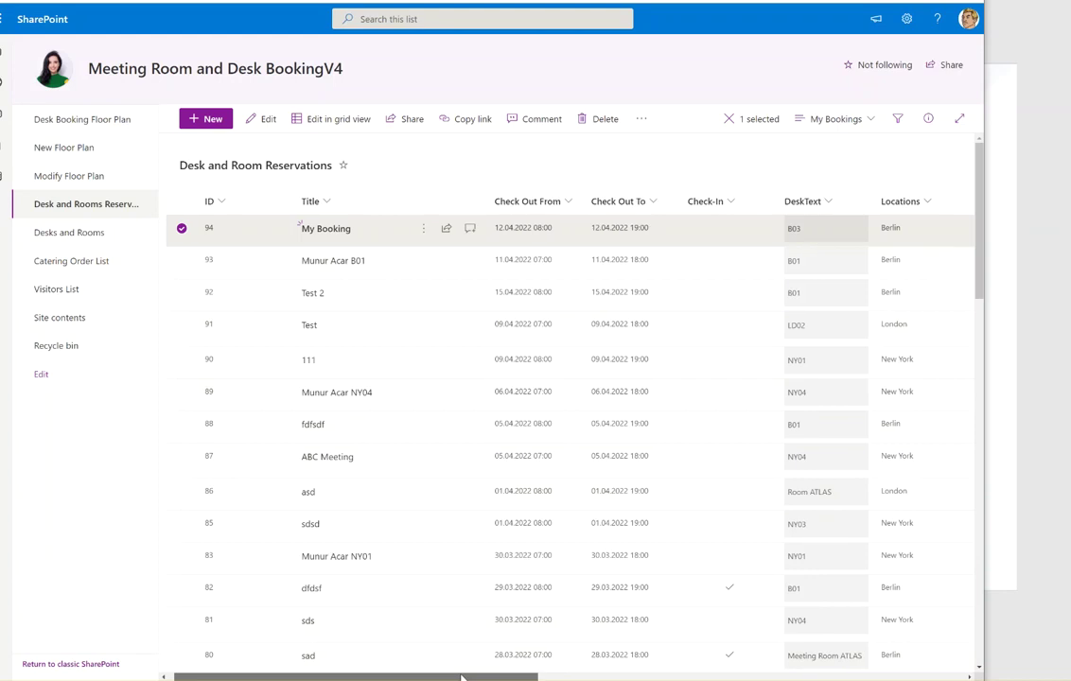
mouse_move(462, 676)
left_mouse_down()
mouse_move(879, 676)
mouse_move(444, 676)
left_mouse_up()
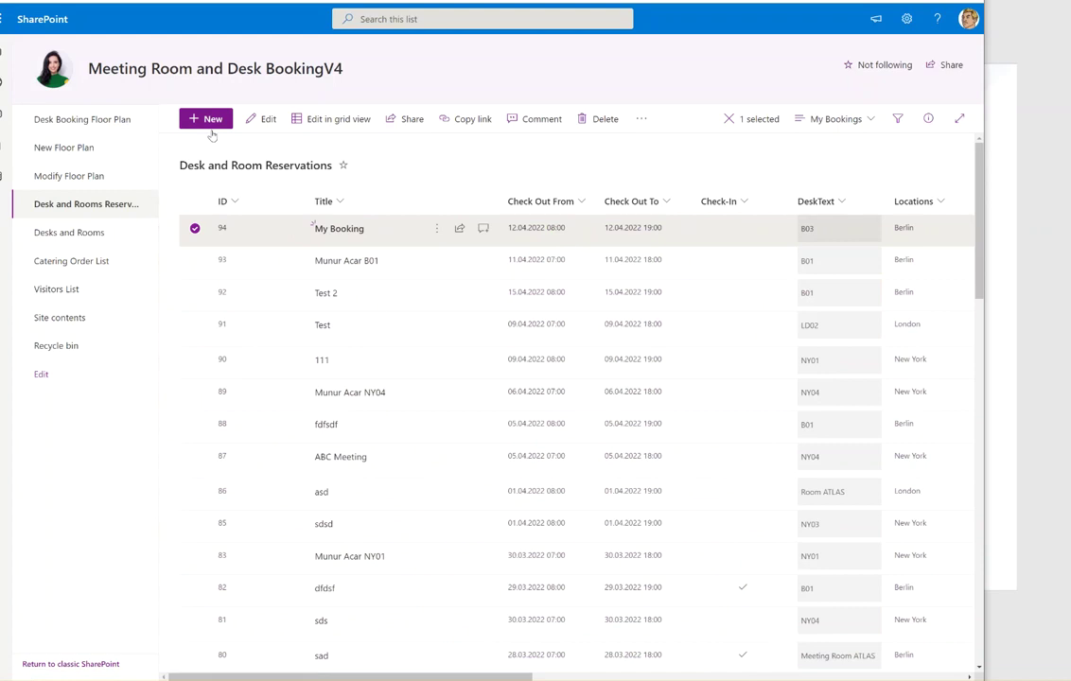
left_click(104, 123)
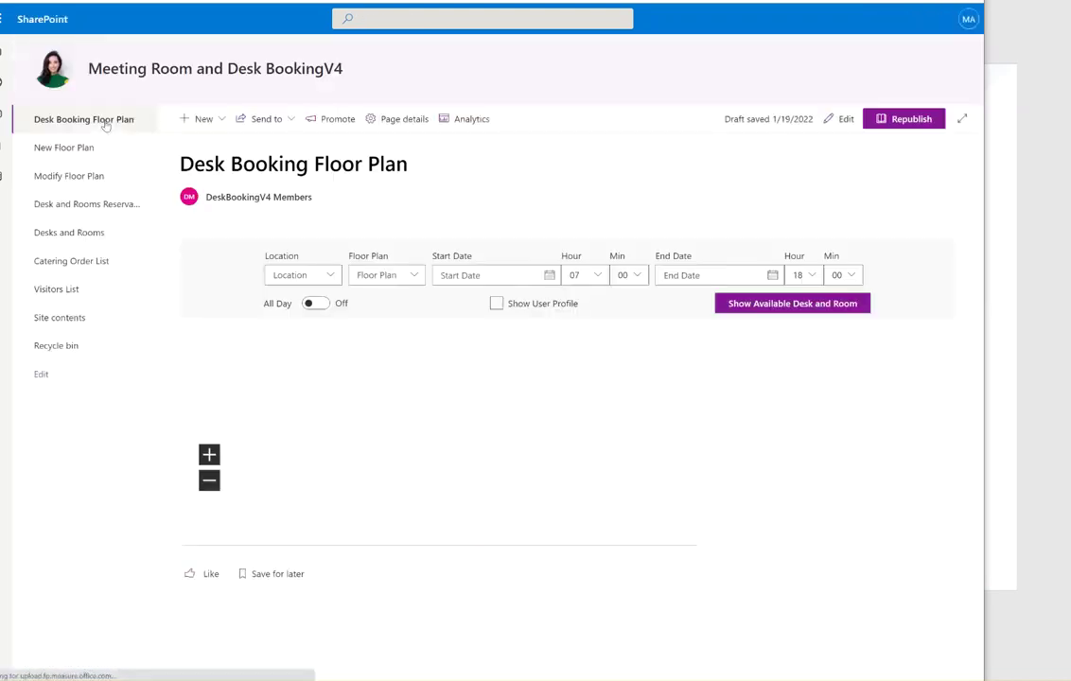
- Show available desks and rooms for the Berlin location and floor plan on Apr 12, 2022
left_click(322, 278)
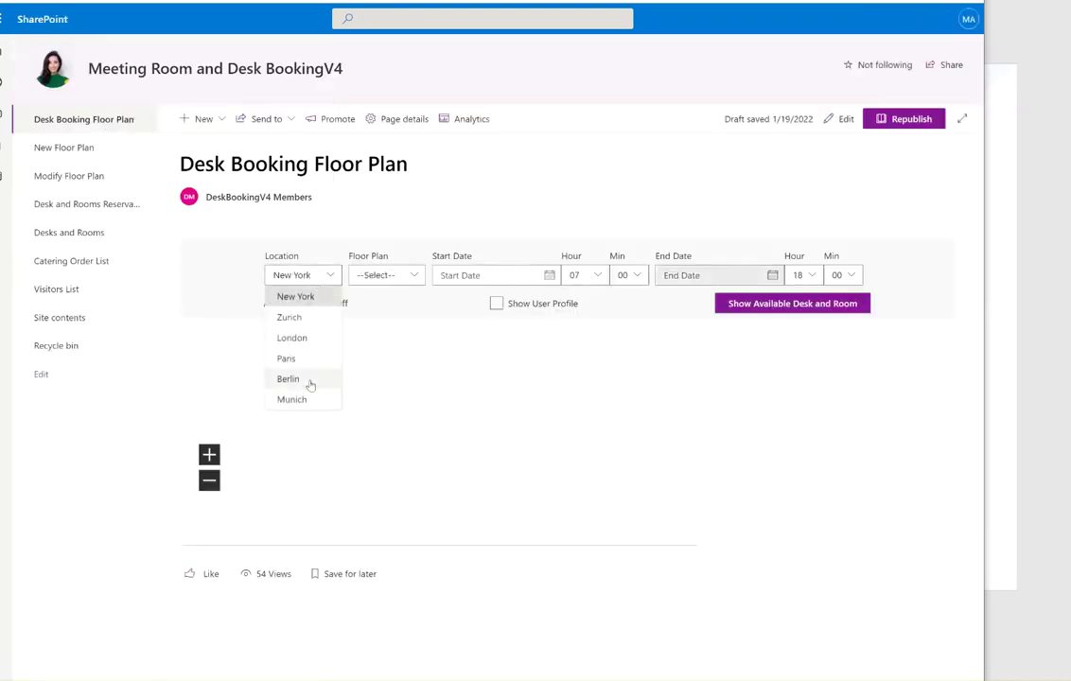
left_click(312, 381)
left_click(414, 276)
left_click(374, 318)
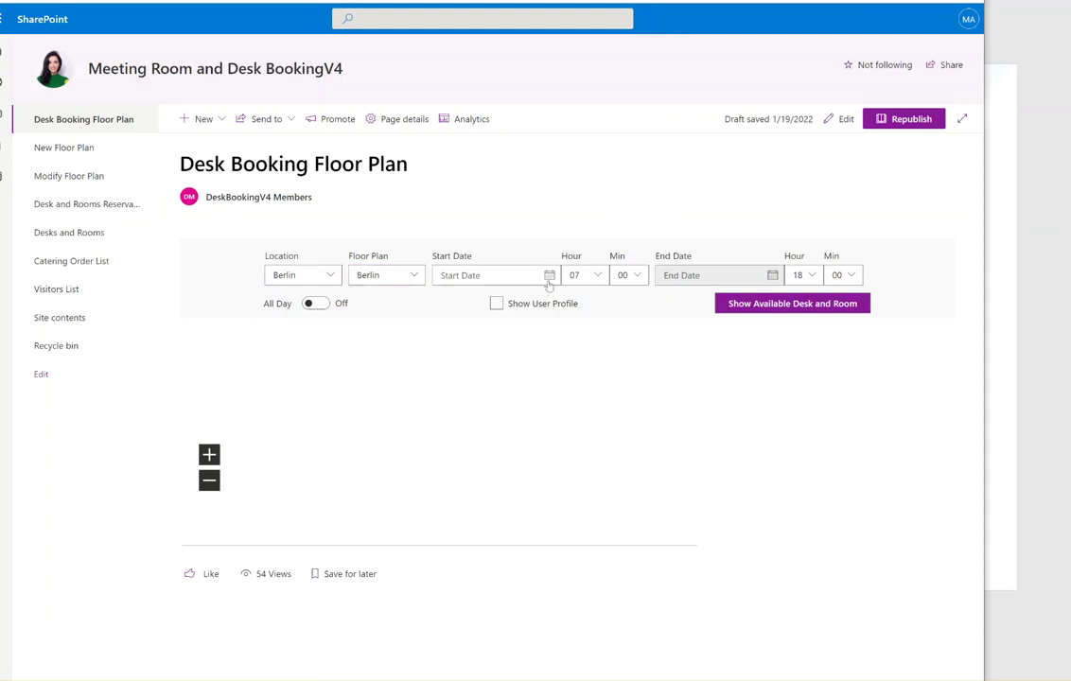
left_click(487, 274)
left_click(487, 378)
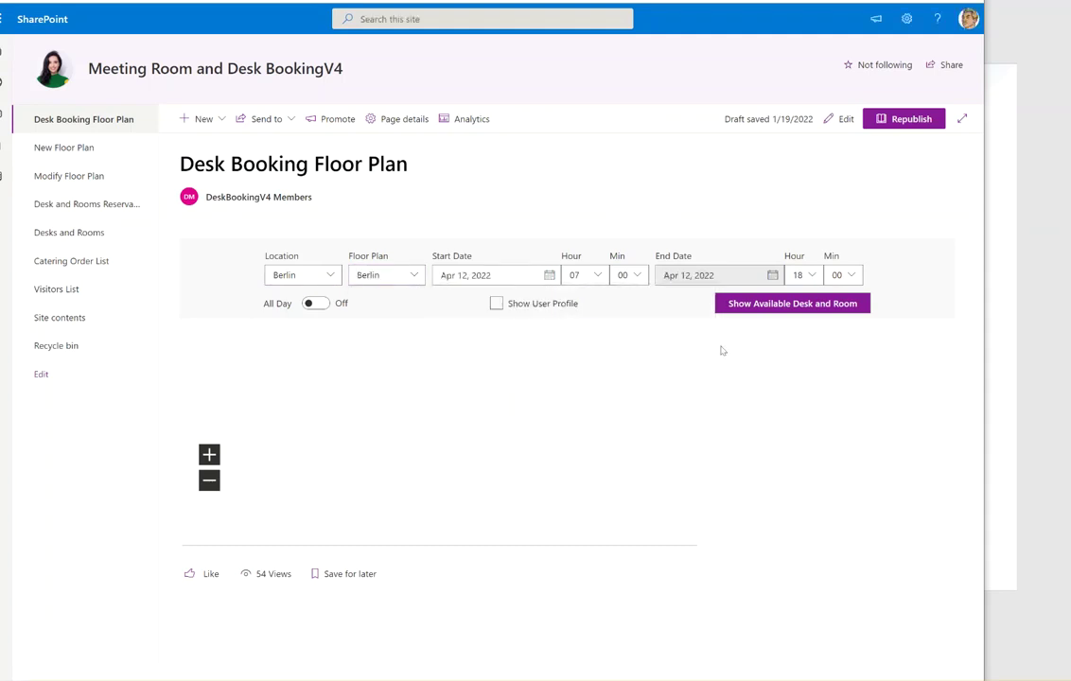
left_click(781, 312)
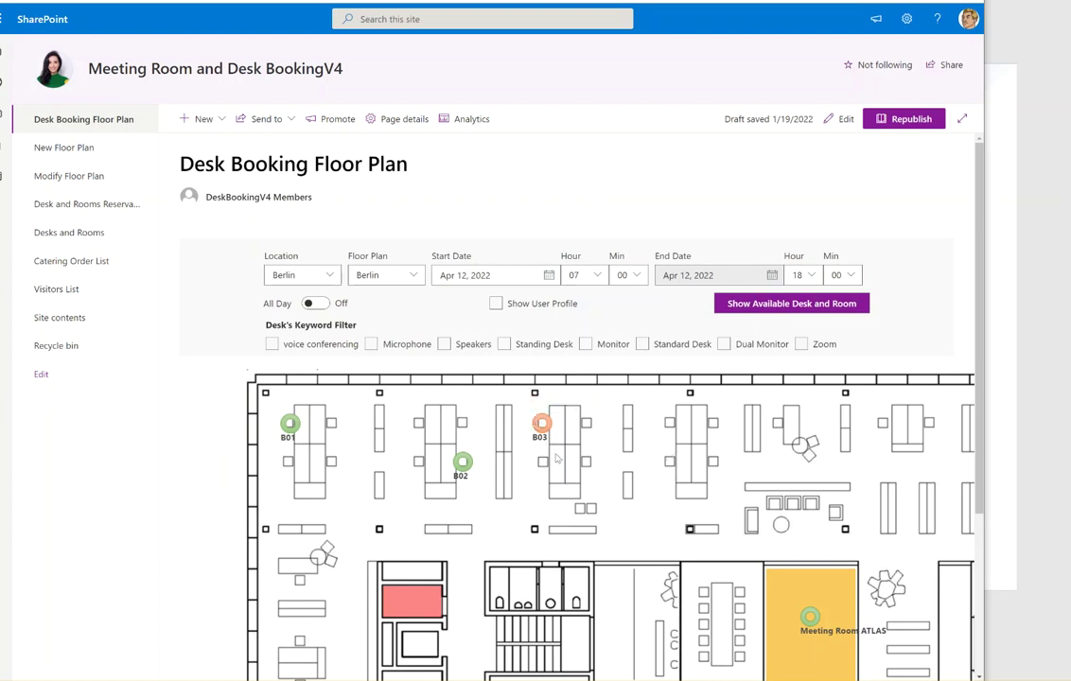
- Inspect desk B03 on the enlarged floor plan to confirm it is marked as booked
mouse_move(548, 439)
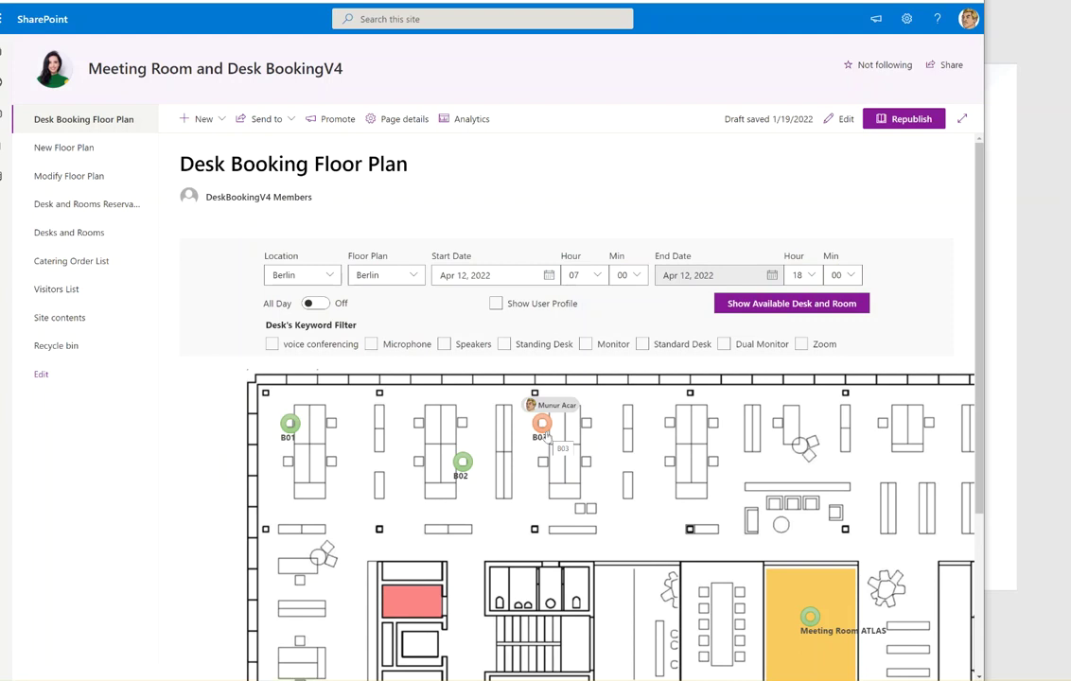
key("ctrl+plus")
key("ctrl+plus")
scroll(753, 435, "down", 2)
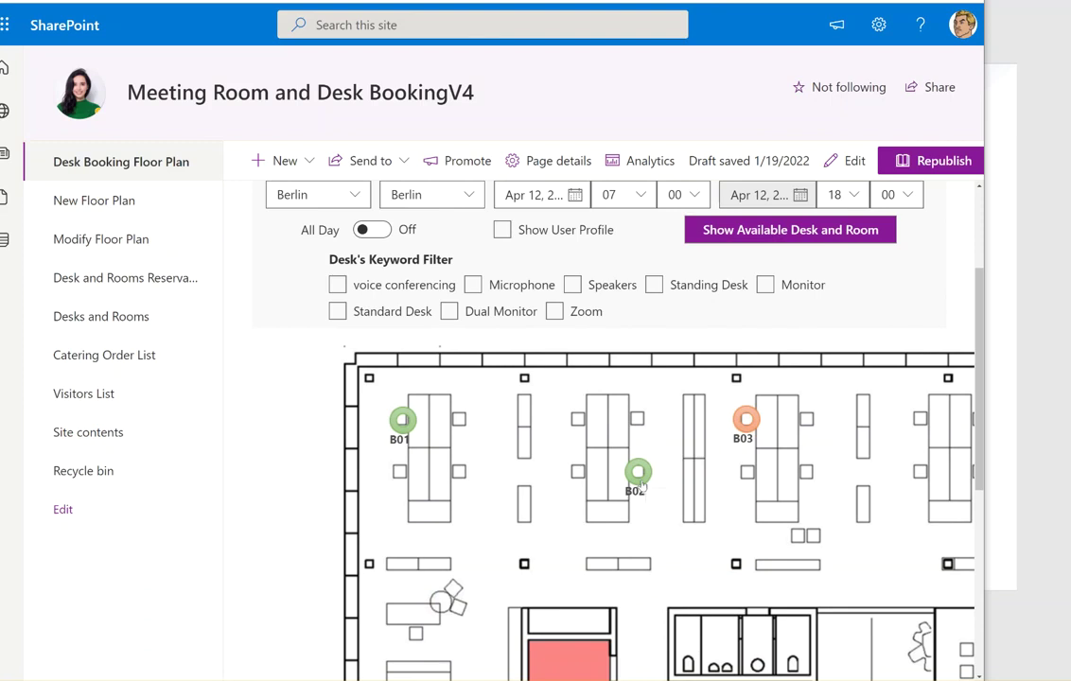
key("ctrl+minus")
key("ctrl+minus")
key("ctrl+minus")
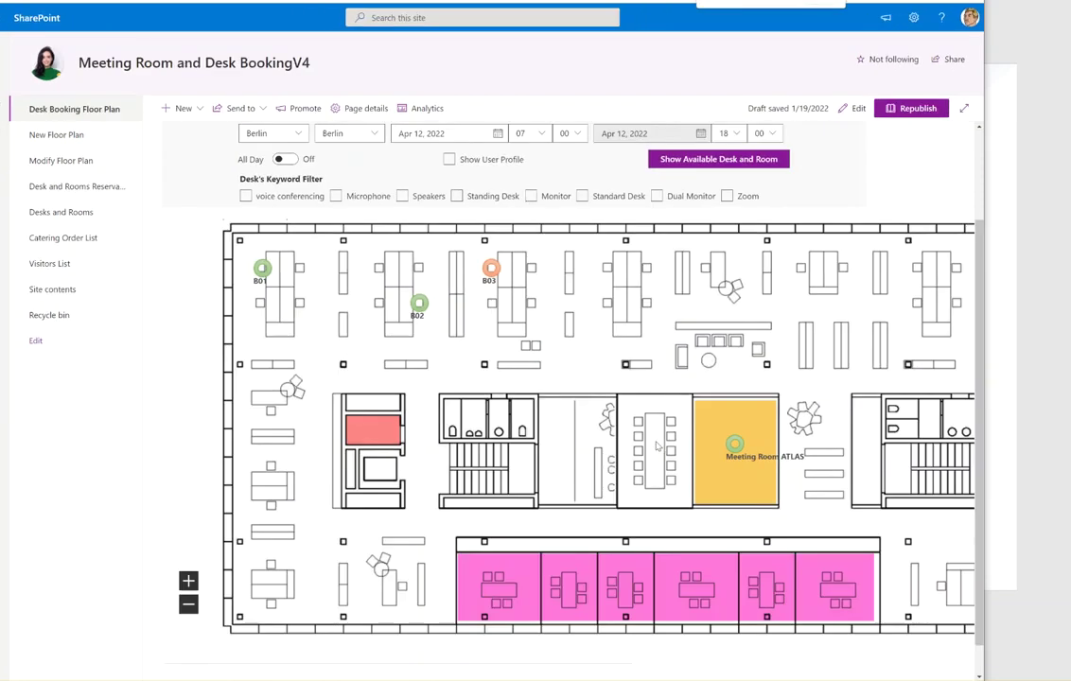
key("ctrl+minus")
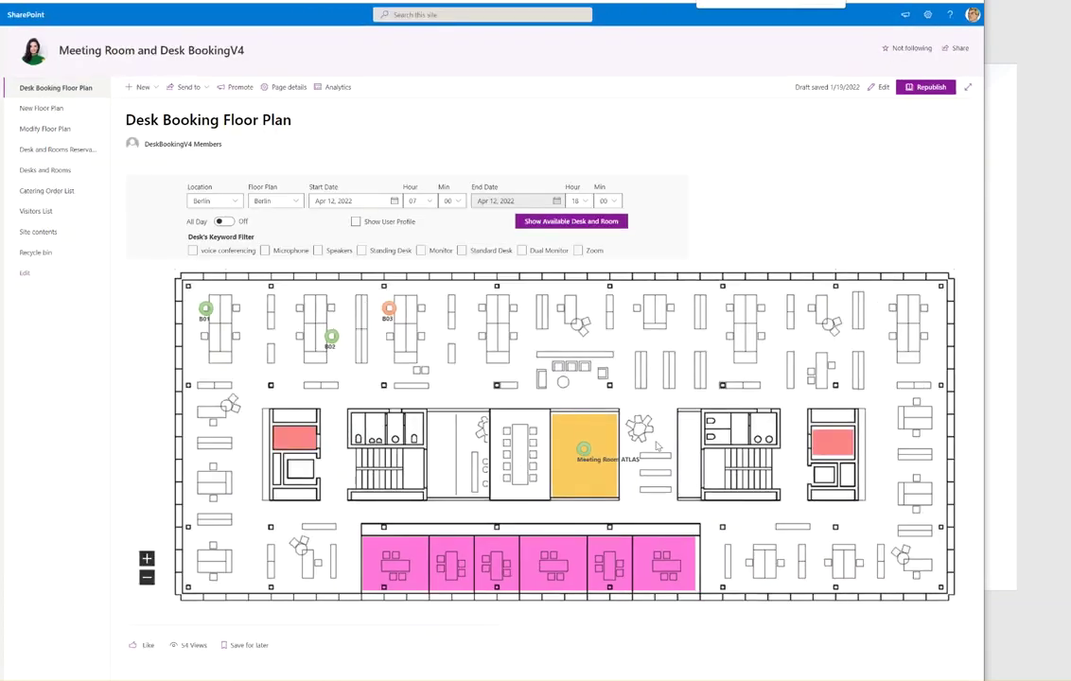